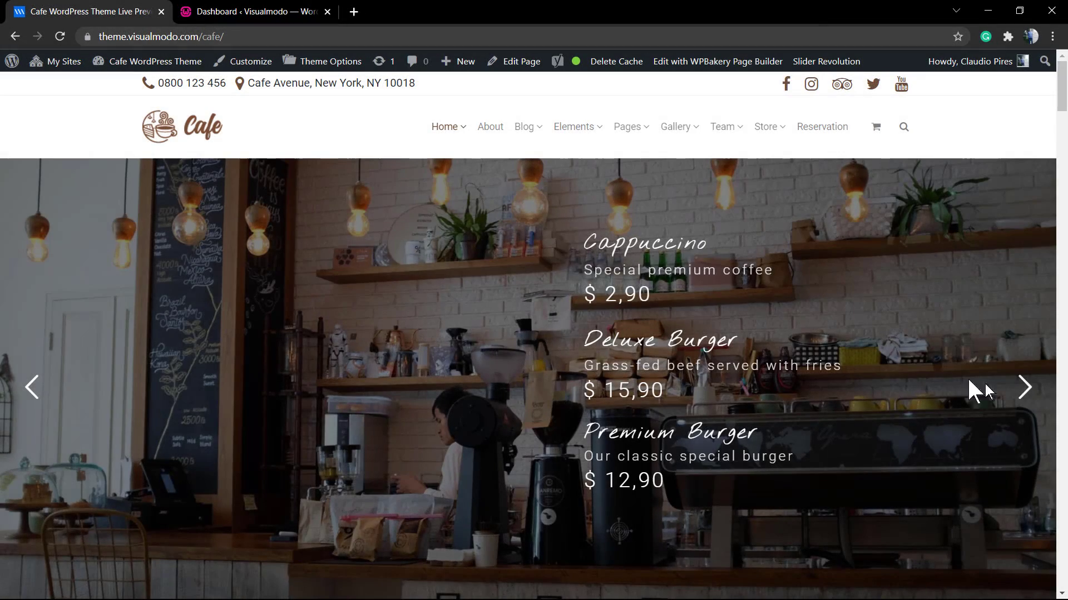
Step: Advance the café homepage slider two slides and pan the contact slide's embedded Google map
left_click(1025, 389)
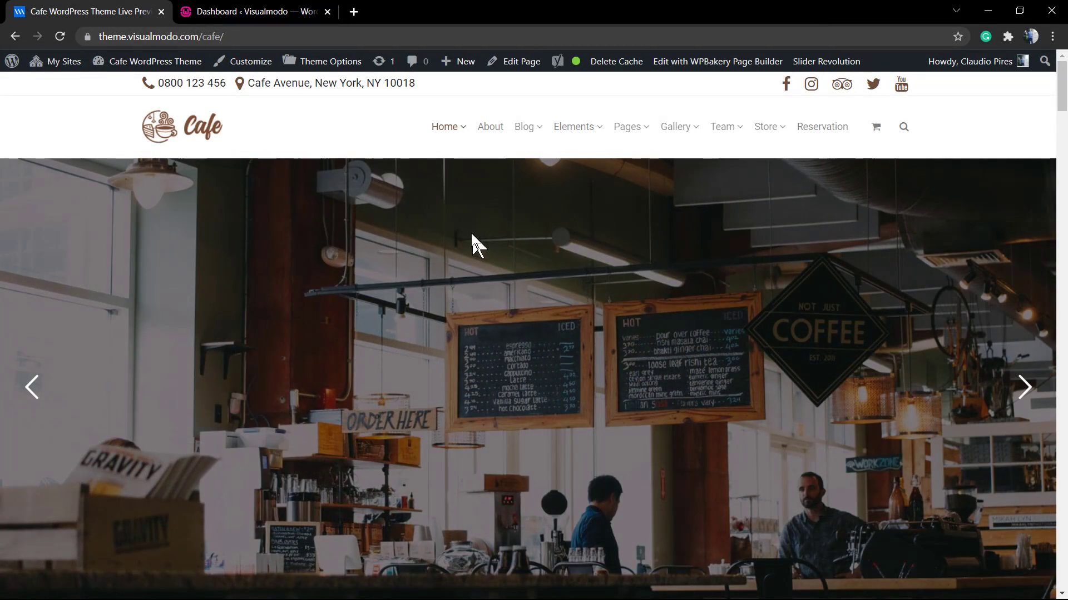
left_click(1013, 387)
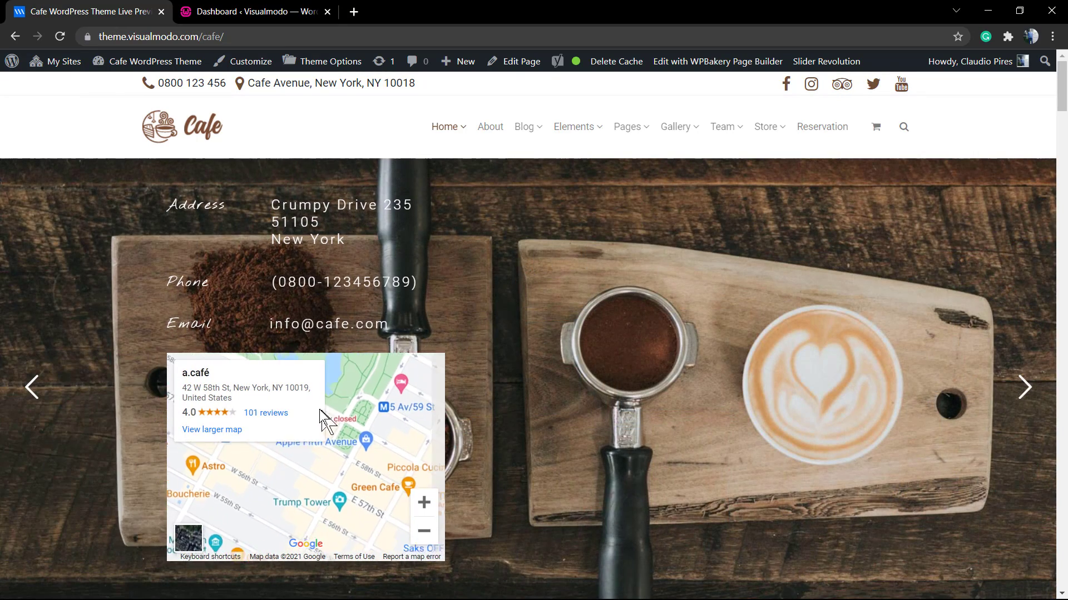
left_click_drag(321, 413, 406, 435)
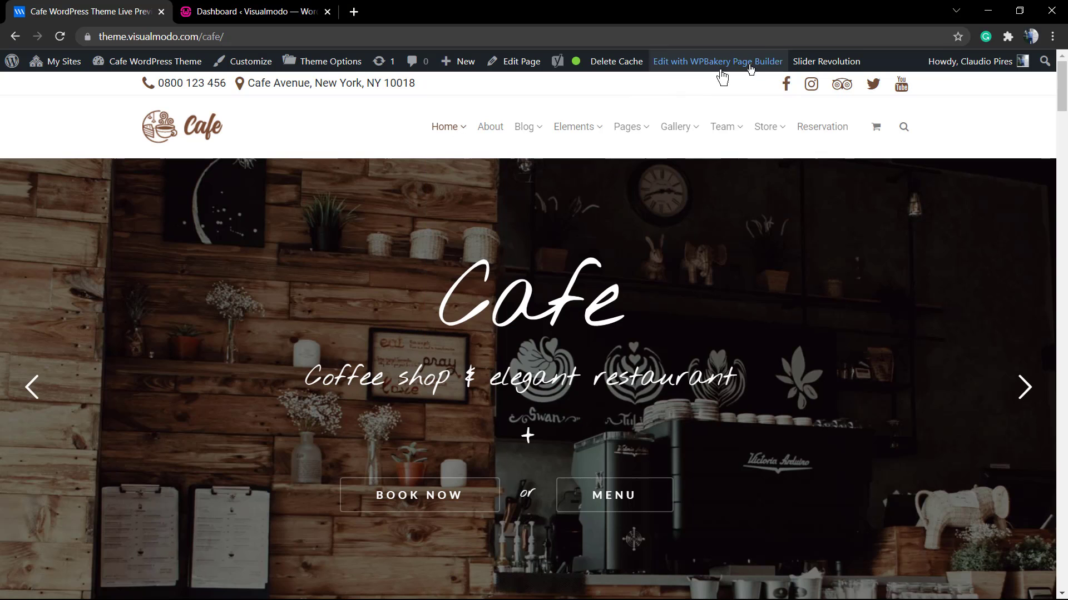
Step: Open Cafe Slider in the Slider Revolution editor and switch to its #4 contact slide
left_click(796, 88)
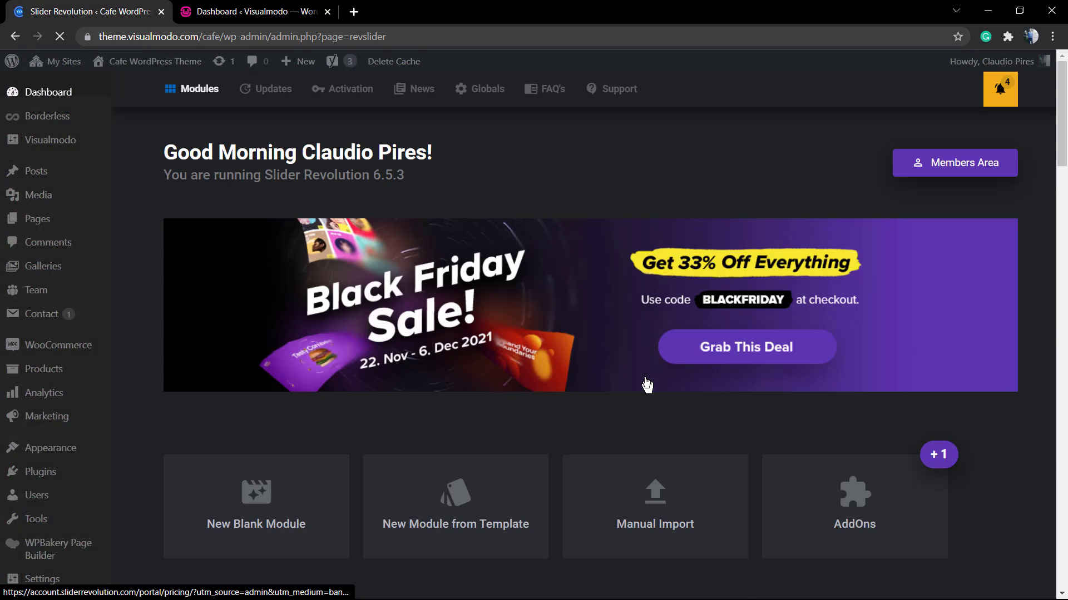
scroll(642, 372, "down", 5)
left_click(635, 420)
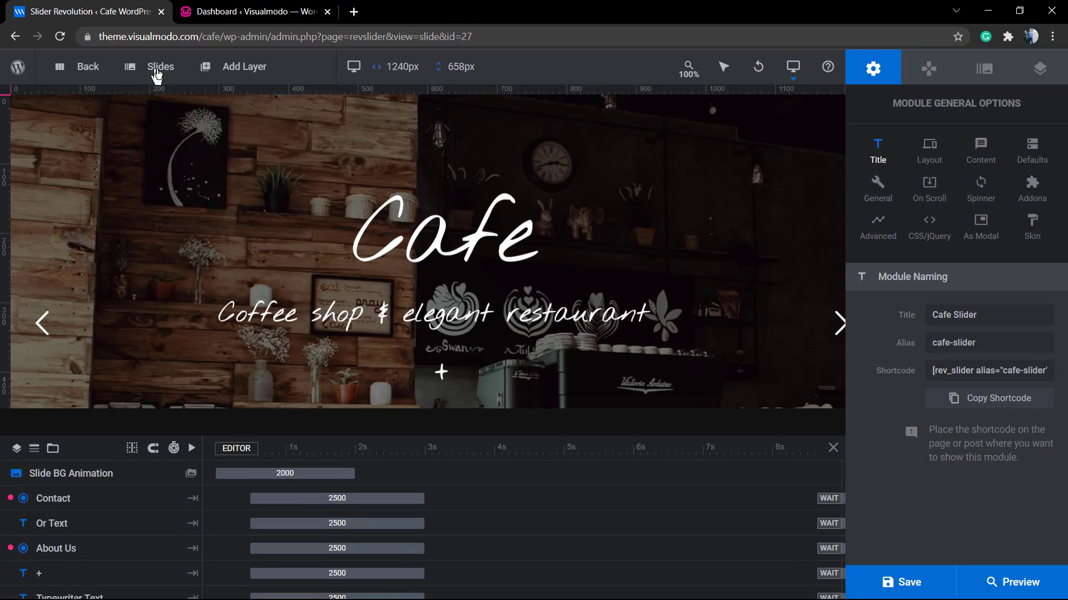
mouse_move(160, 88)
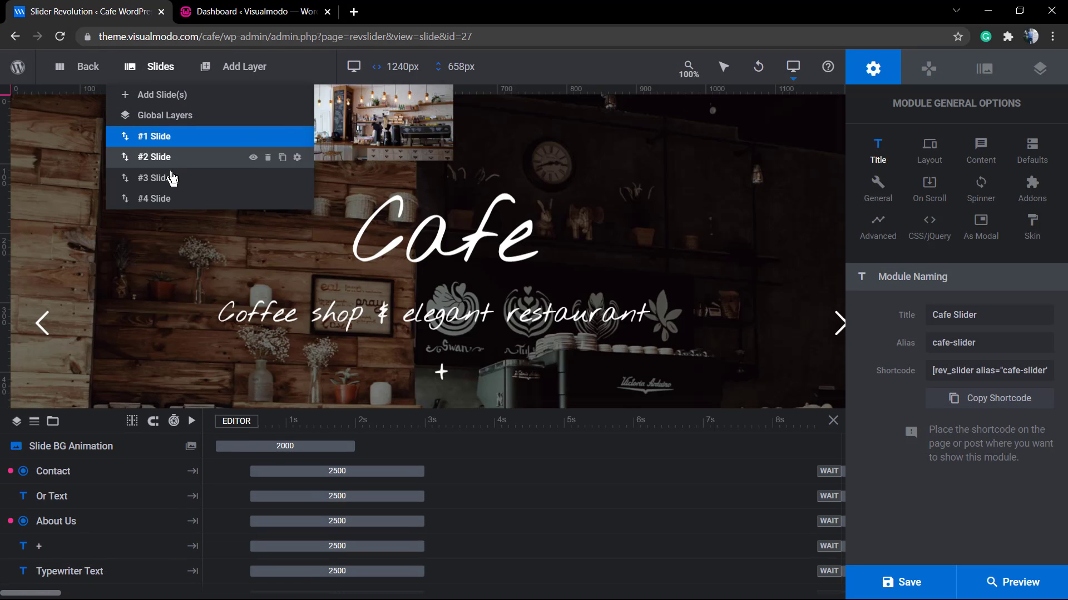
left_click(161, 202)
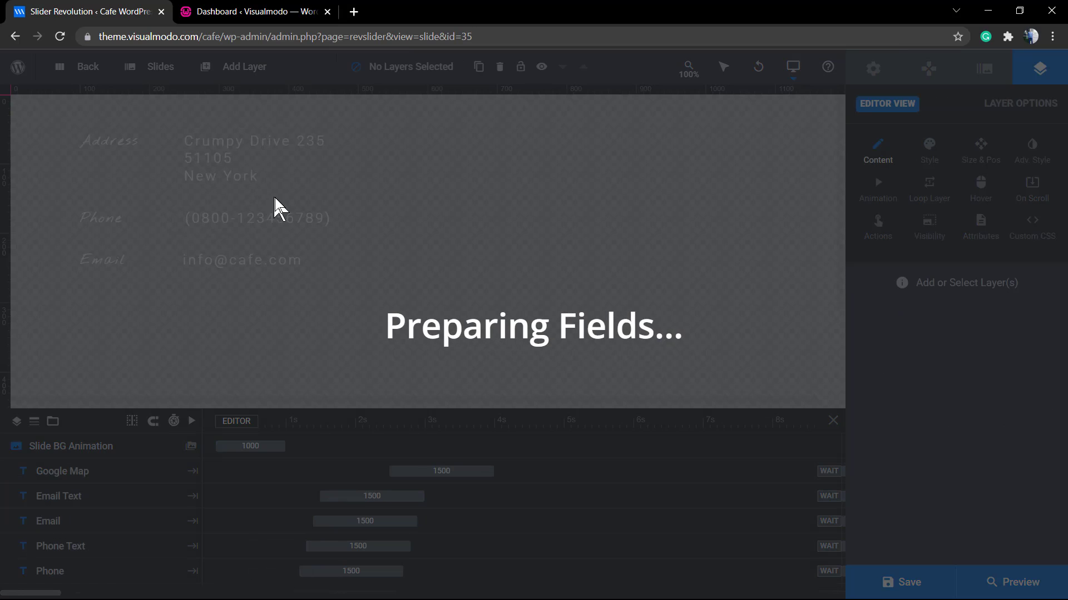
scroll(306, 234, "down", 2)
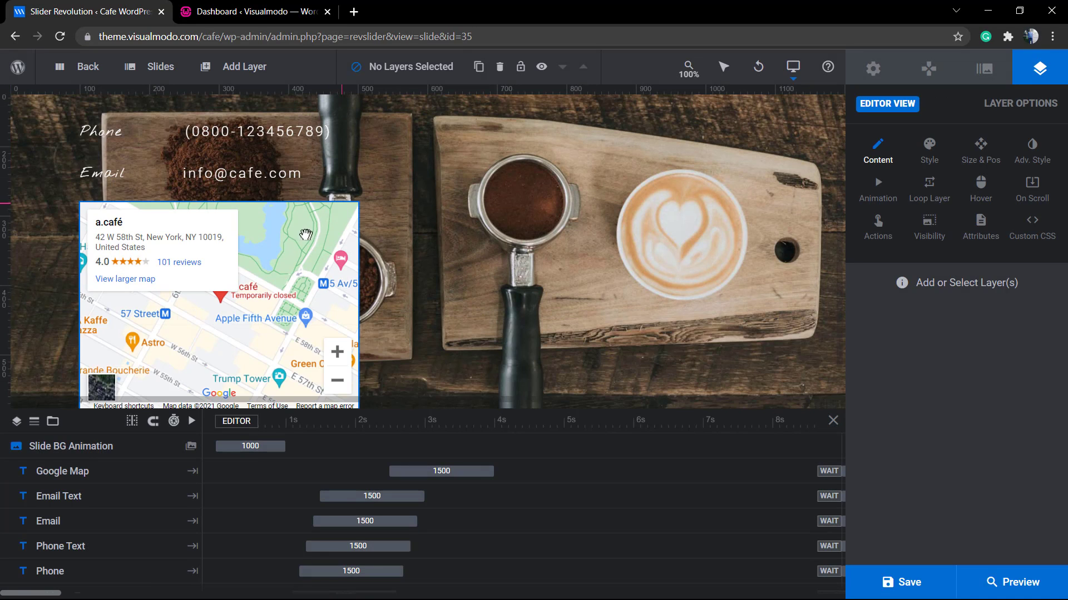
Step: Select the Google Map layer and review its Style settings and iframe embed code in Content
left_click(262, 203)
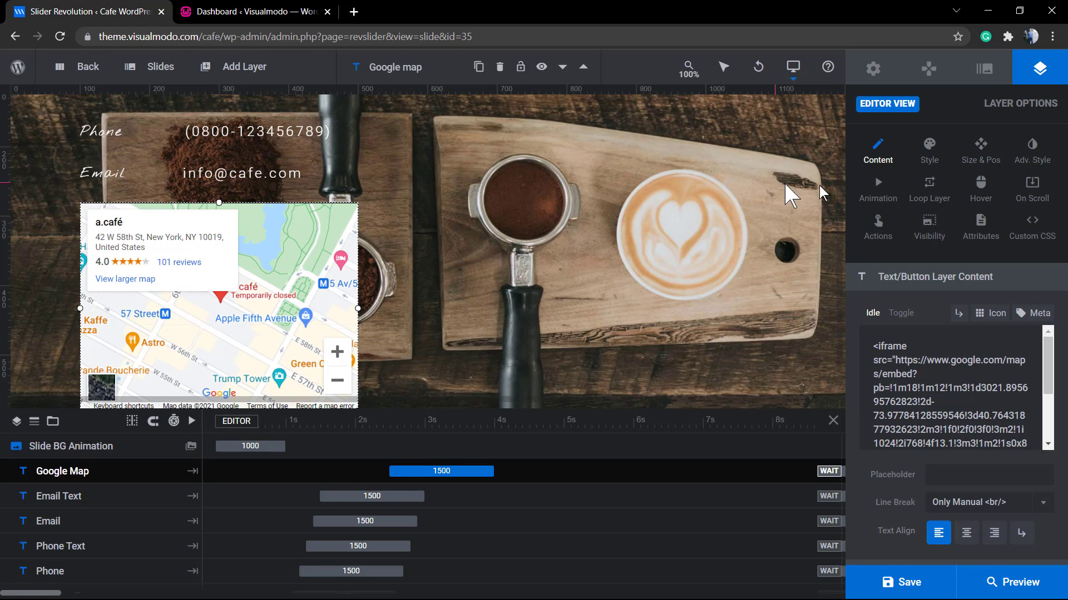
left_click(928, 156)
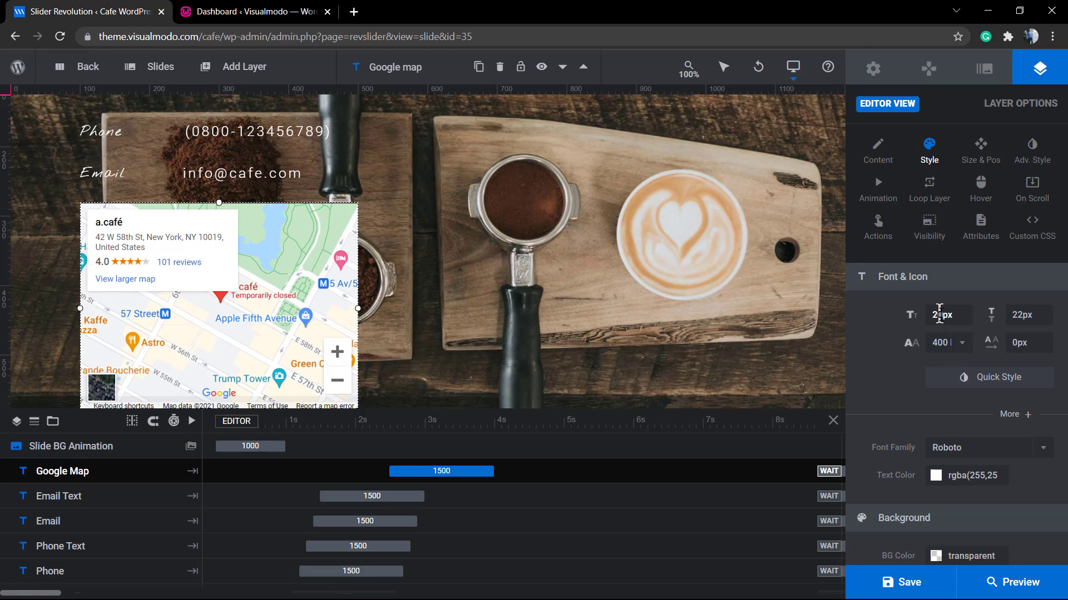
scroll(947, 328, "down", 7)
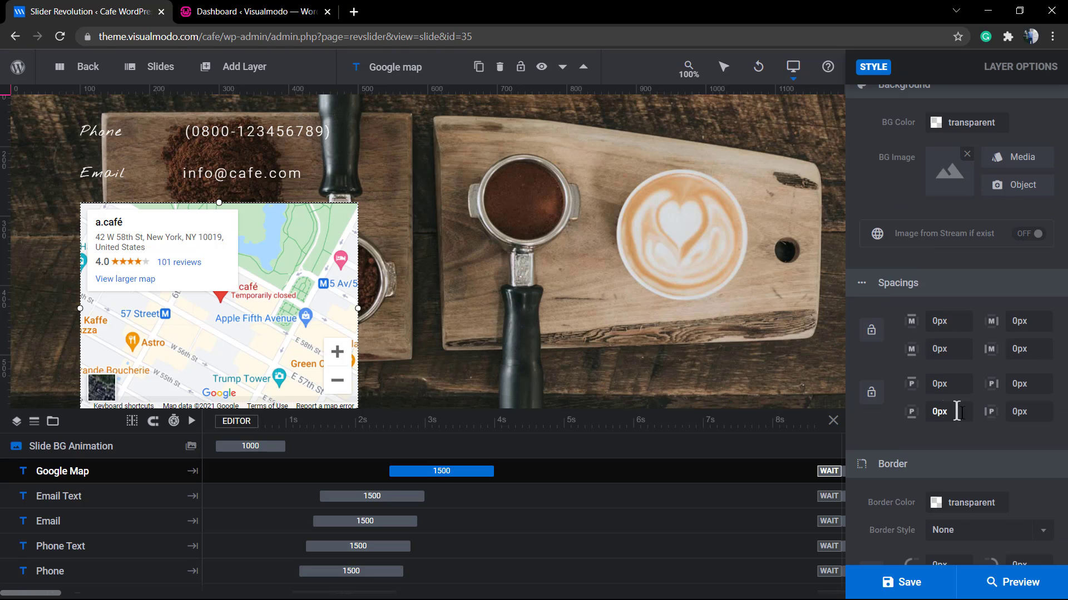
scroll(979, 423, "down", 1)
scroll(973, 350, "up", 8)
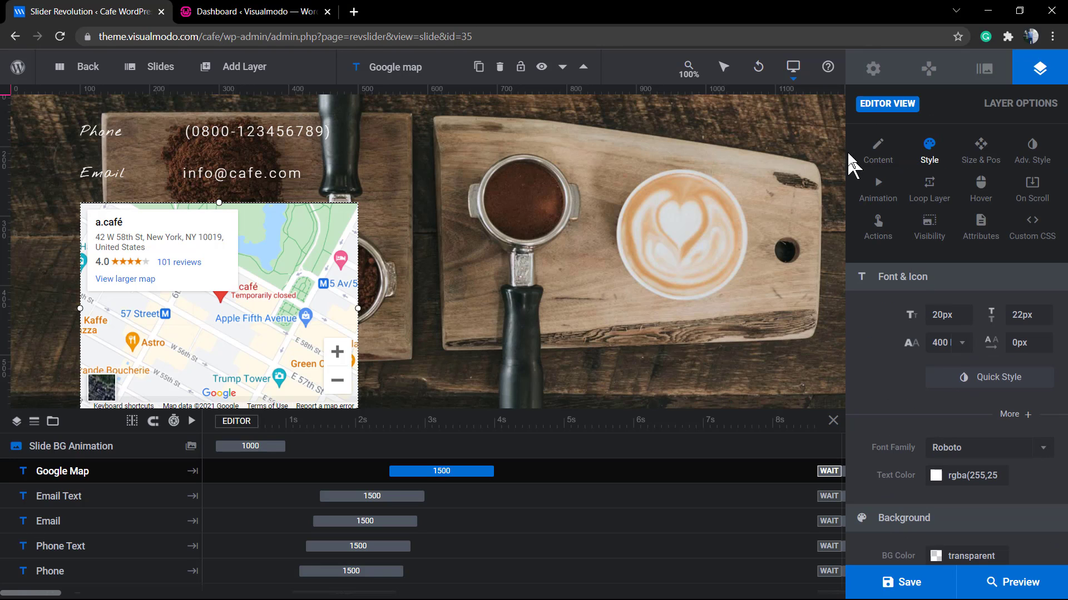
left_click(868, 150)
scroll(942, 399, "down", 5)
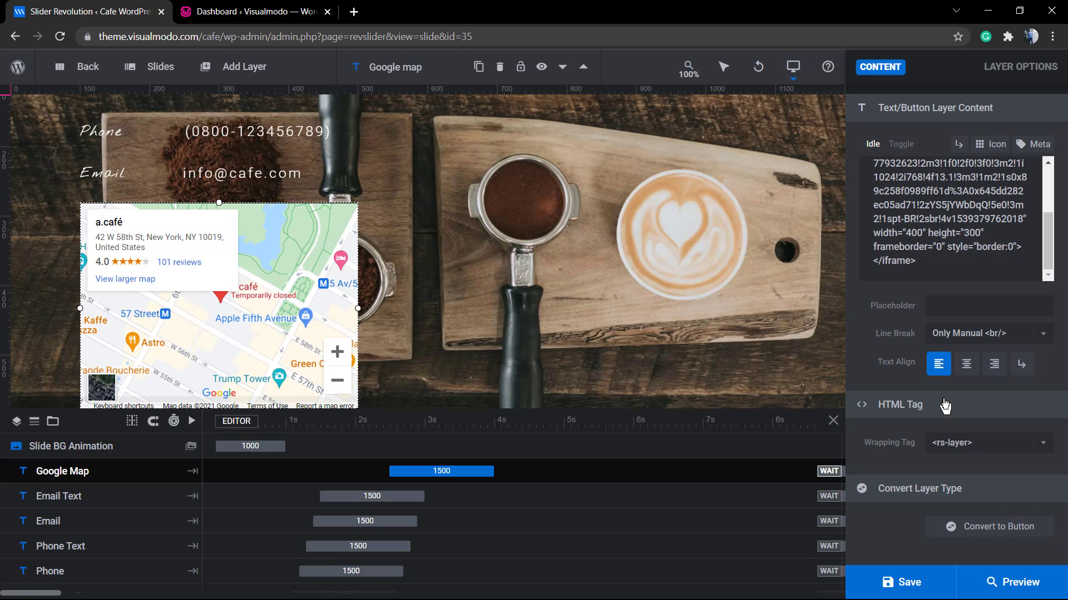
scroll(899, 366, "up", 5)
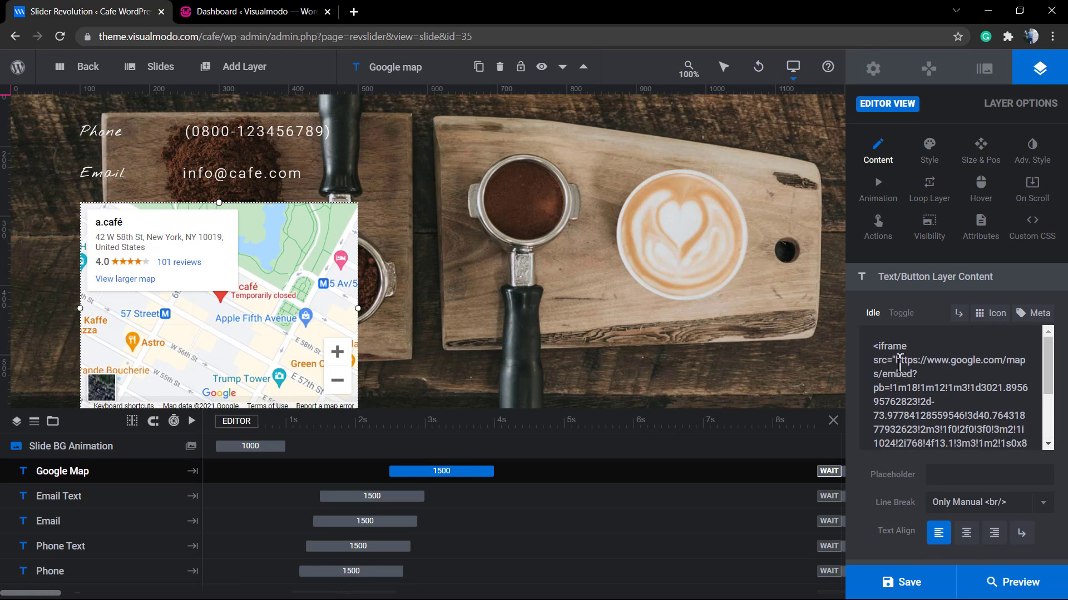
scroll(907, 445, "down", 5)
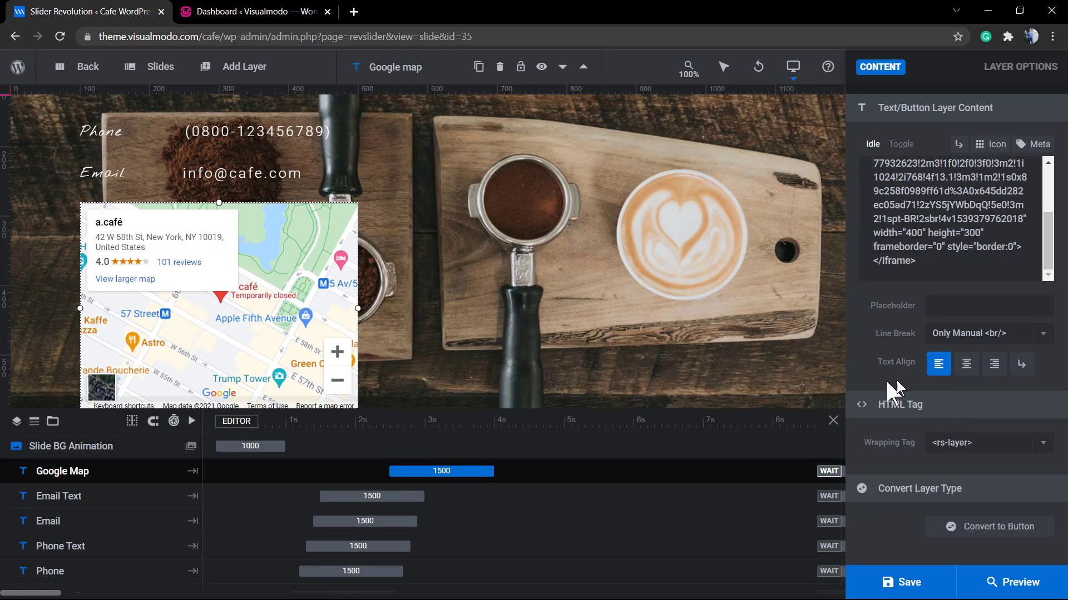
scroll(948, 356, "up", 3)
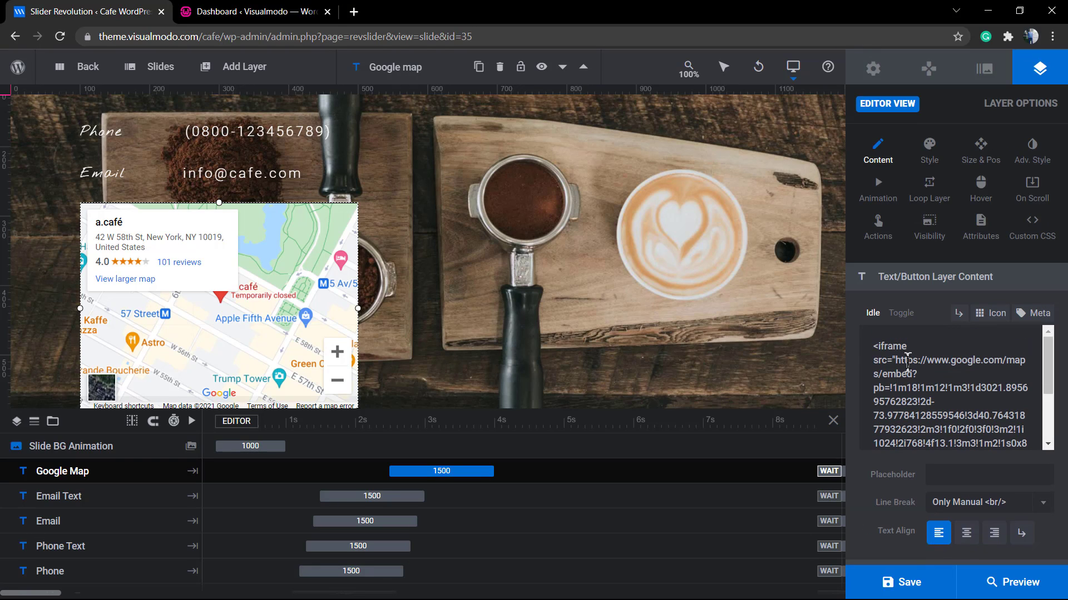
scroll(612, 383, "up", 2)
Step: On the localhost Dashboard, go to Slider Revolution and create a New Blank Module
left_click(272, 10)
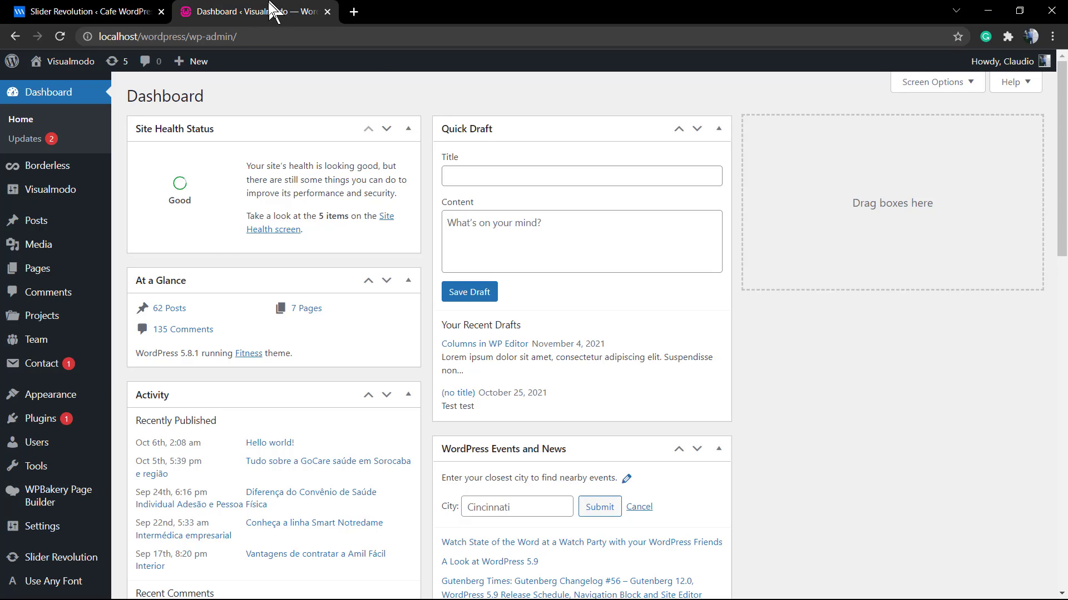
scroll(171, 318, "down", 4)
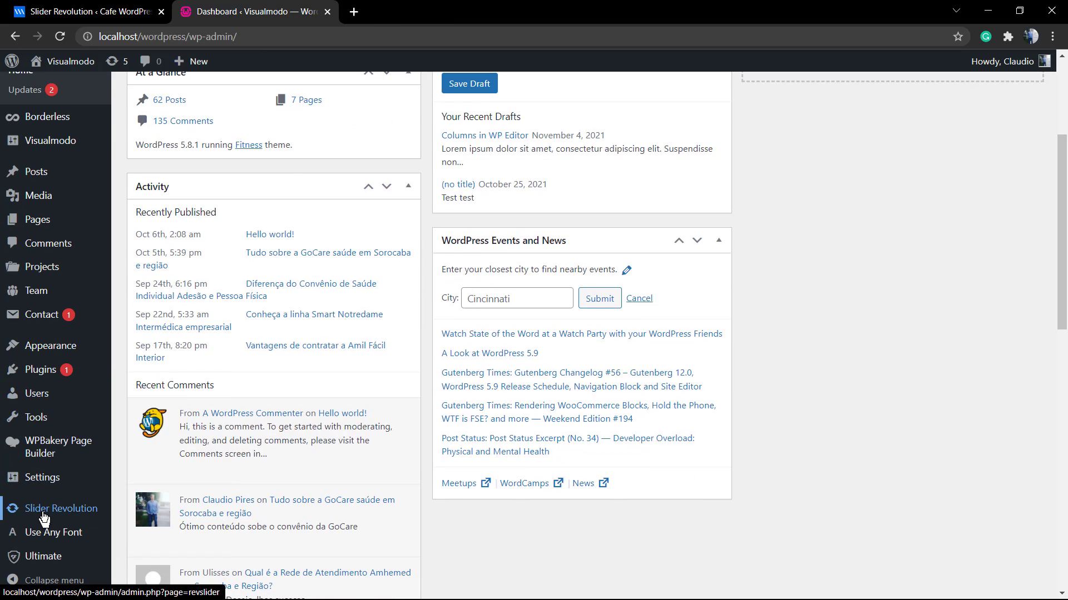
left_click(35, 508)
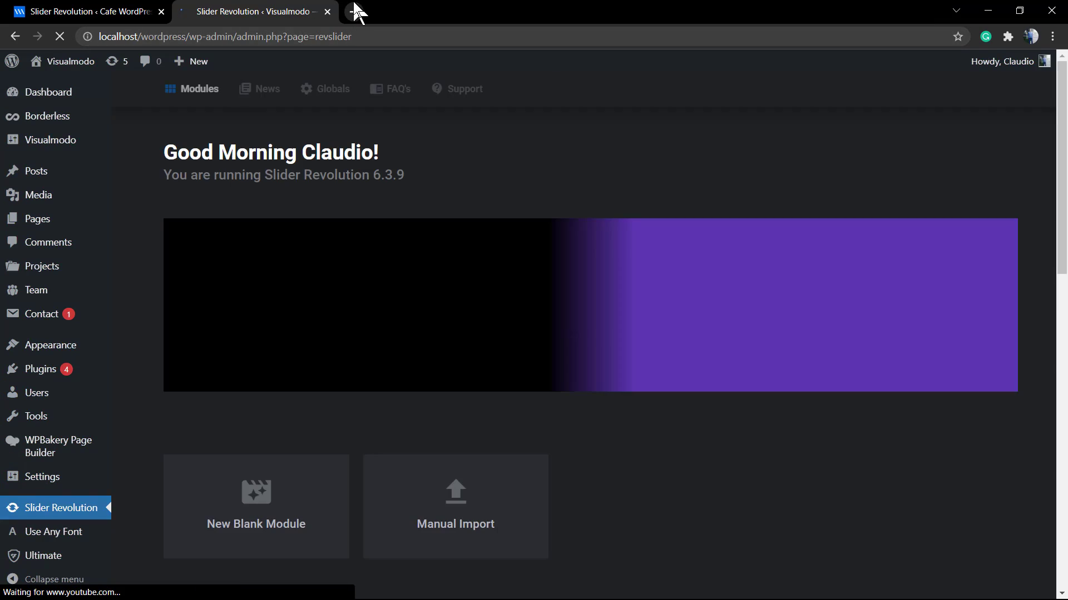
scroll(357, 317, "down", 7)
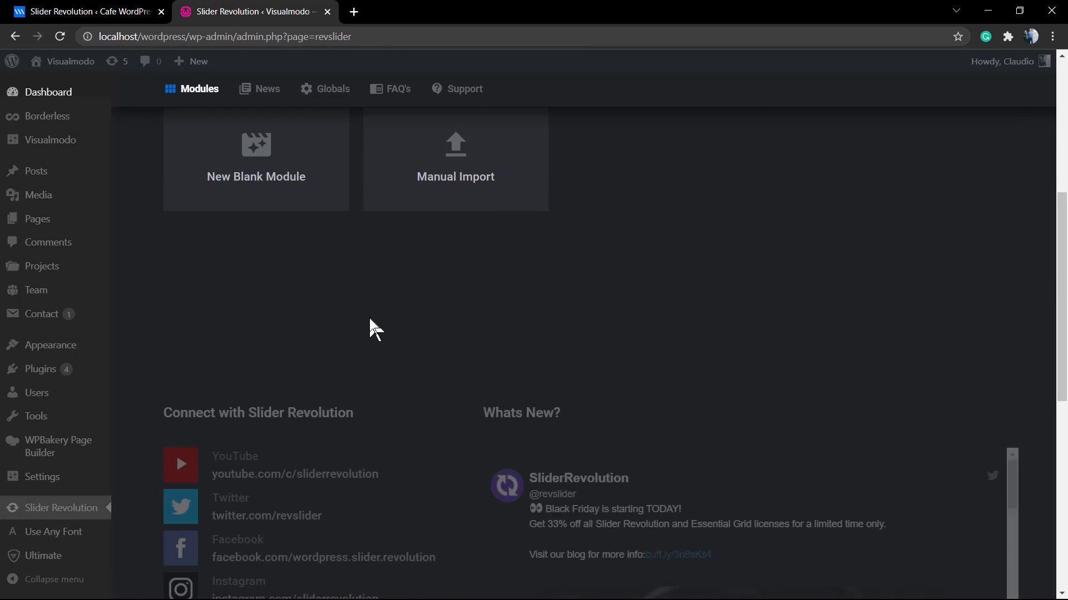
scroll(369, 329, "up", 2)
scroll(366, 328, "up", 1)
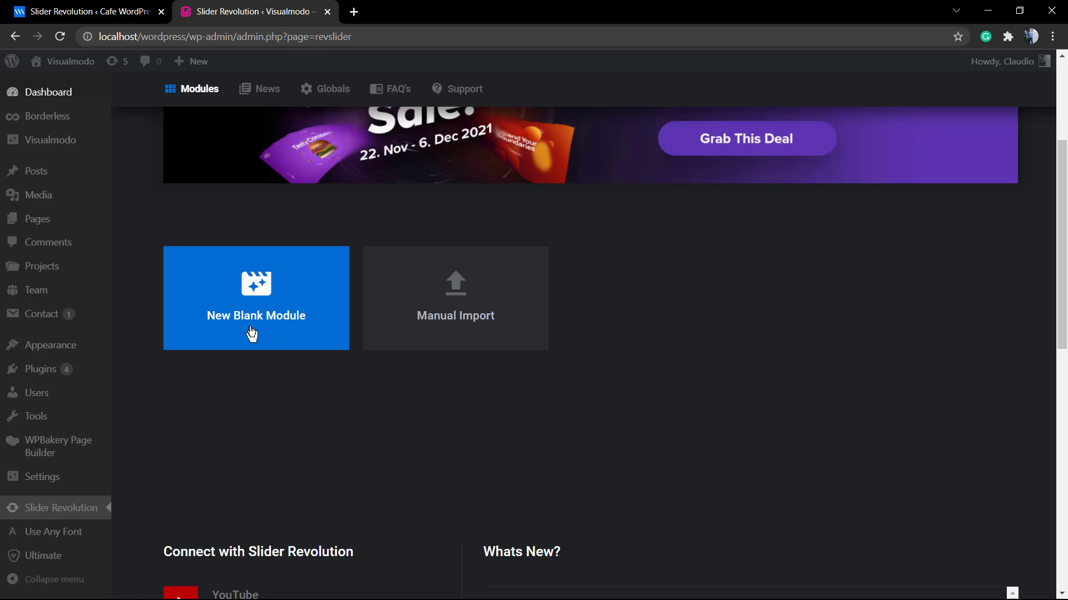
left_click(279, 332)
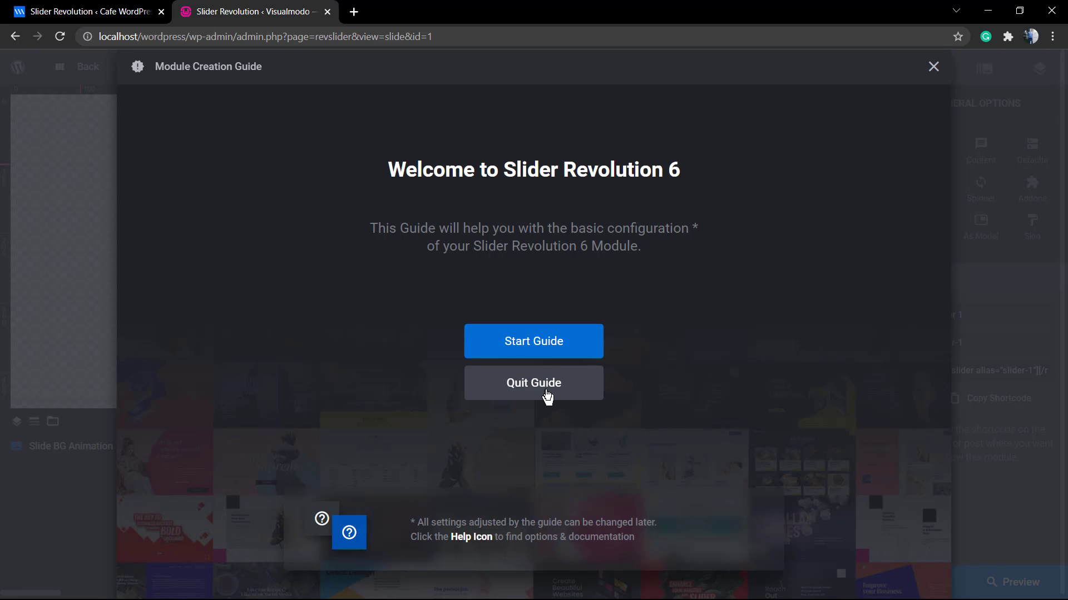
Step: Dismiss the creation guide and set the module's Layout background colour to black (#000000)
left_click(547, 396)
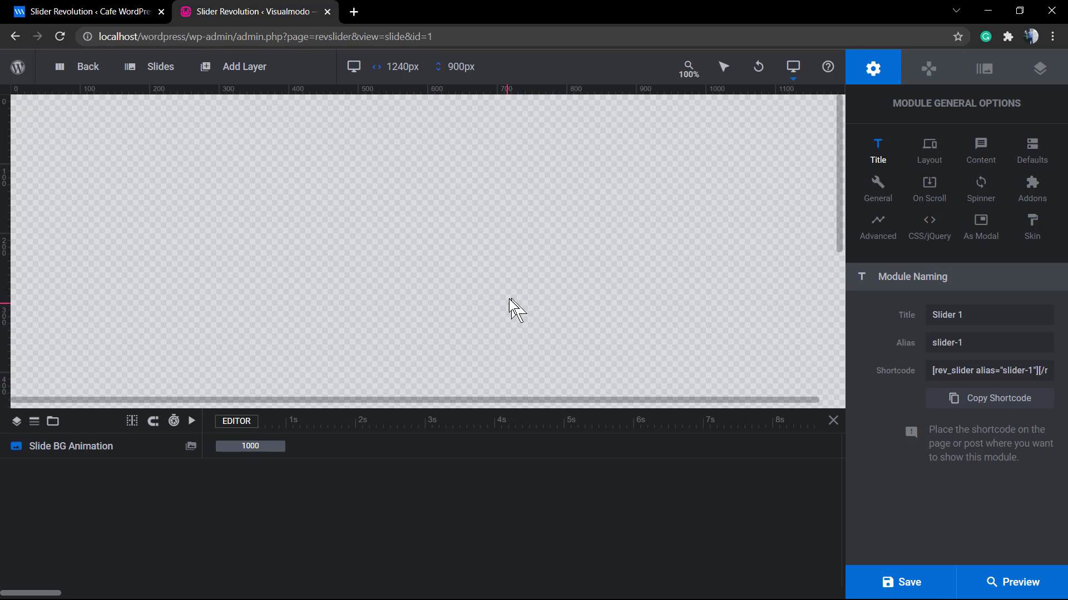
mouse_move(158, 72)
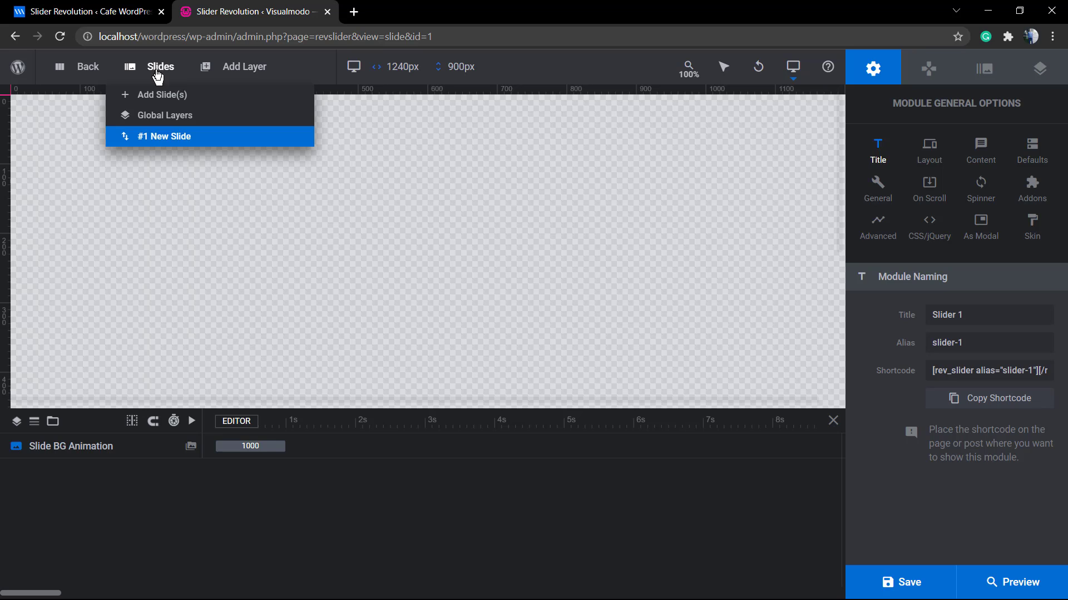
mouse_move(161, 146)
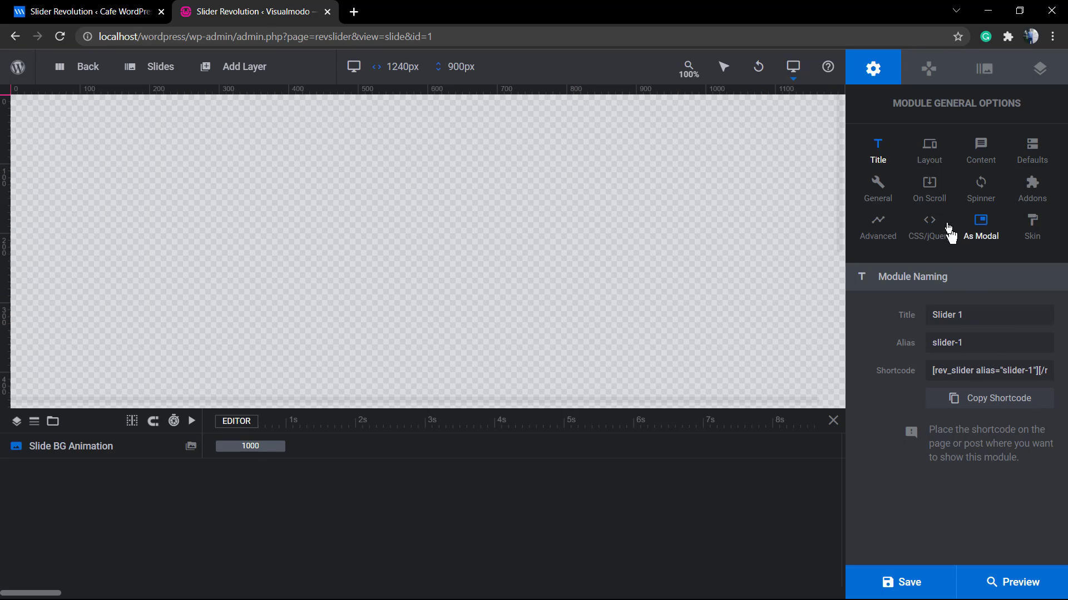
left_click(930, 161)
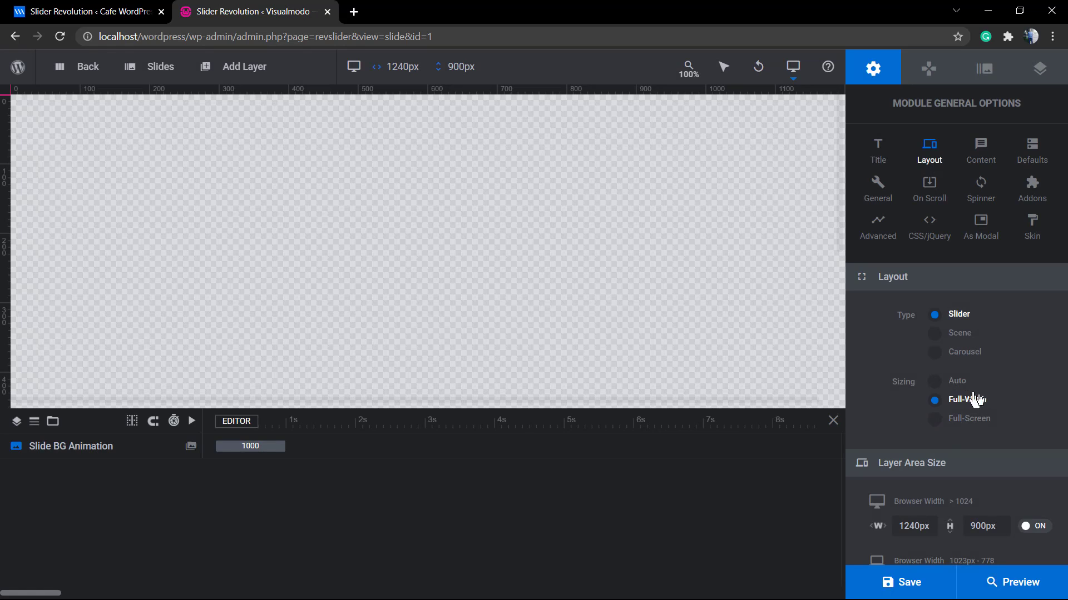
scroll(1005, 383, "down", 9)
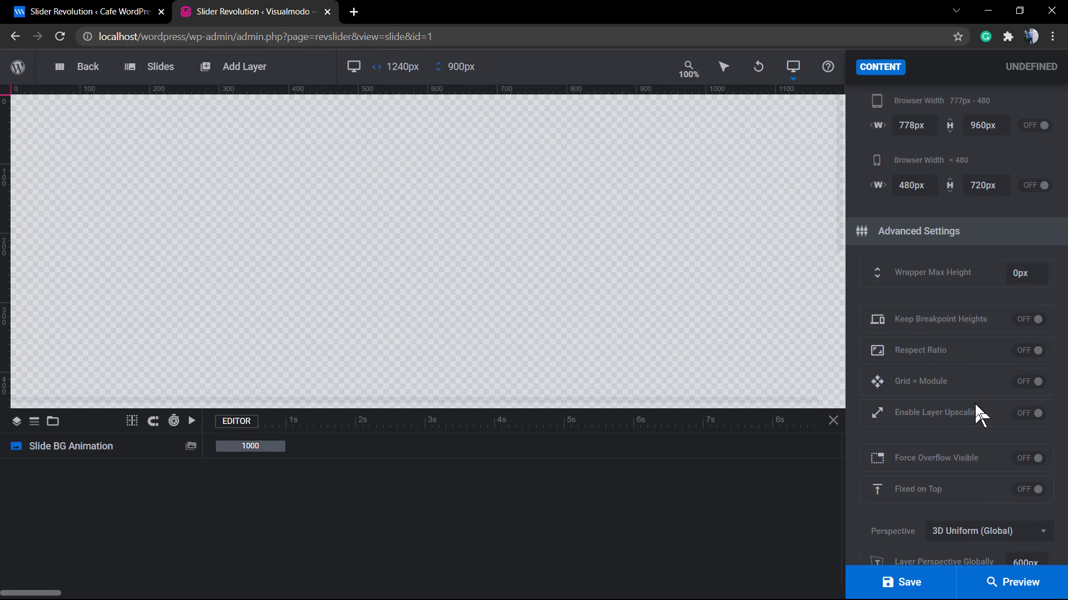
scroll(945, 323, "down", 7)
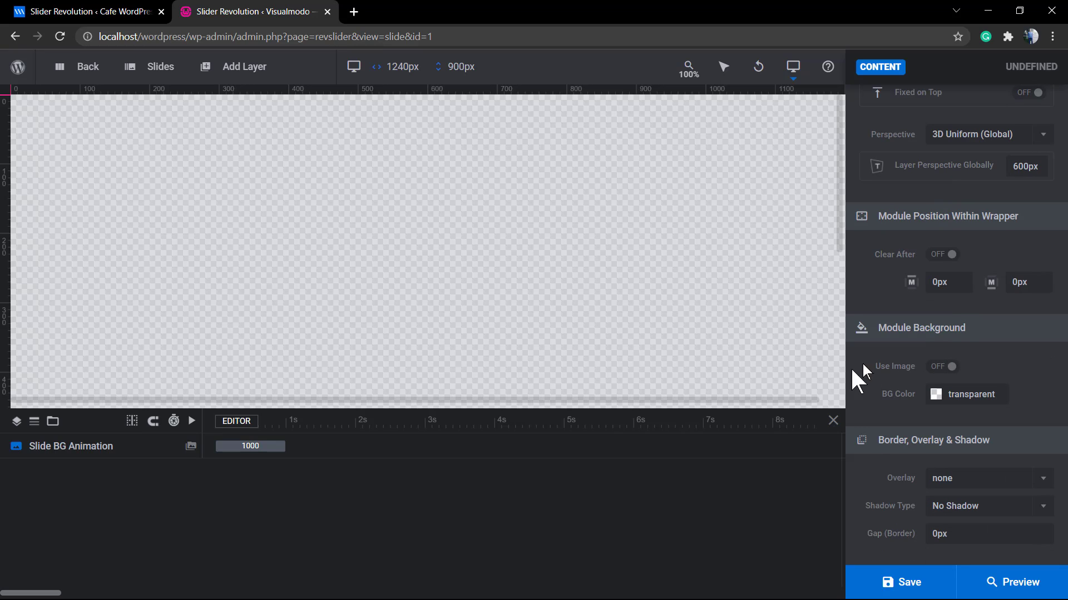
left_click(967, 399)
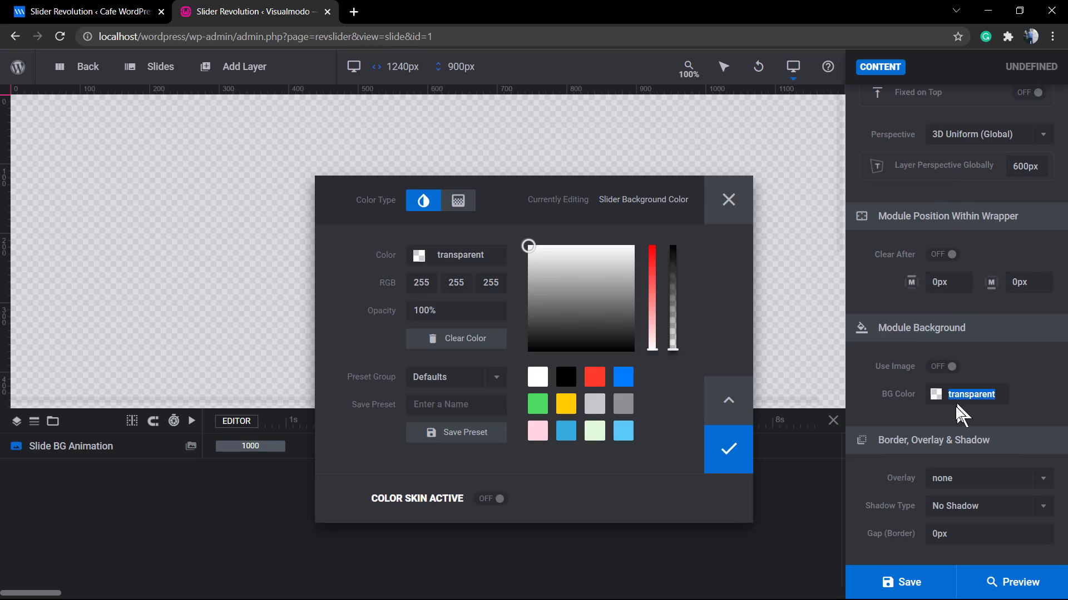
left_click(574, 381)
left_click(726, 444)
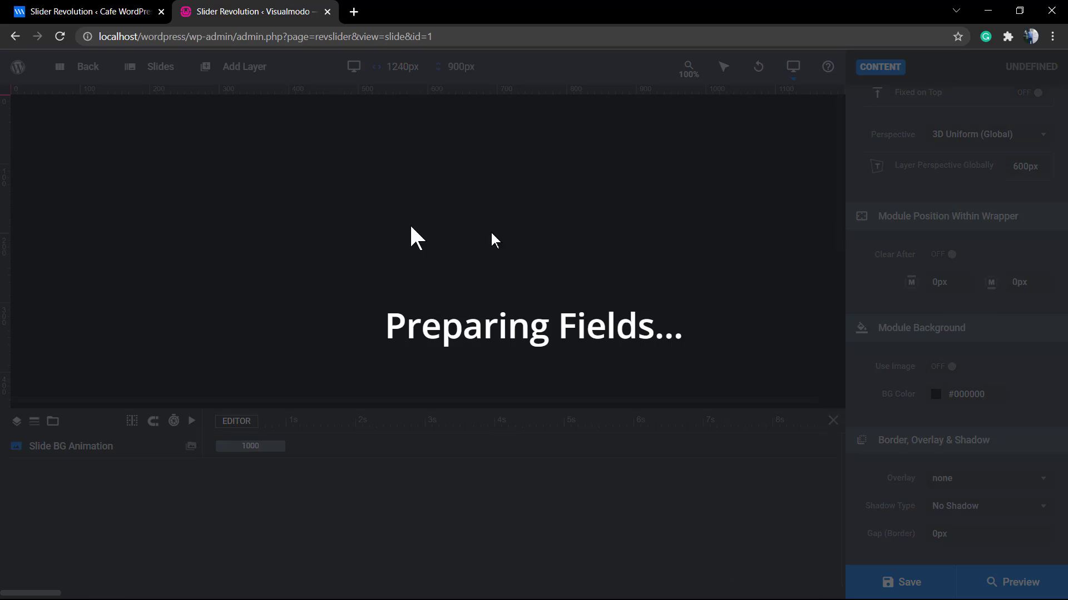
Step: Add a Text layer reading 'How To Embed Google Maps in Slider Revolution WordPress Plugin?'
scroll(911, 161, "up", 6)
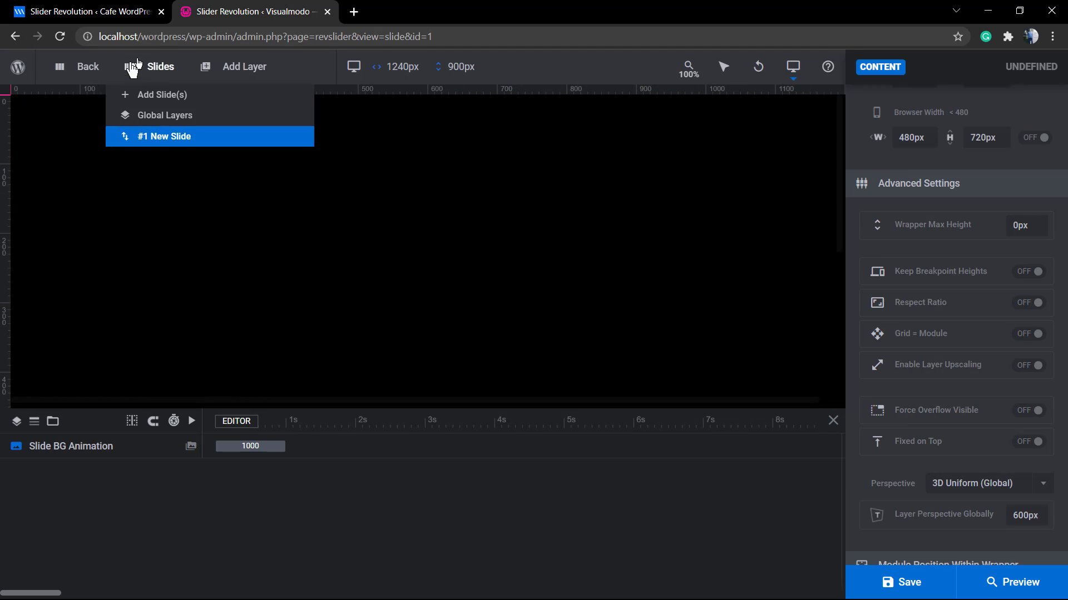
mouse_move(207, 69)
left_click(220, 95)
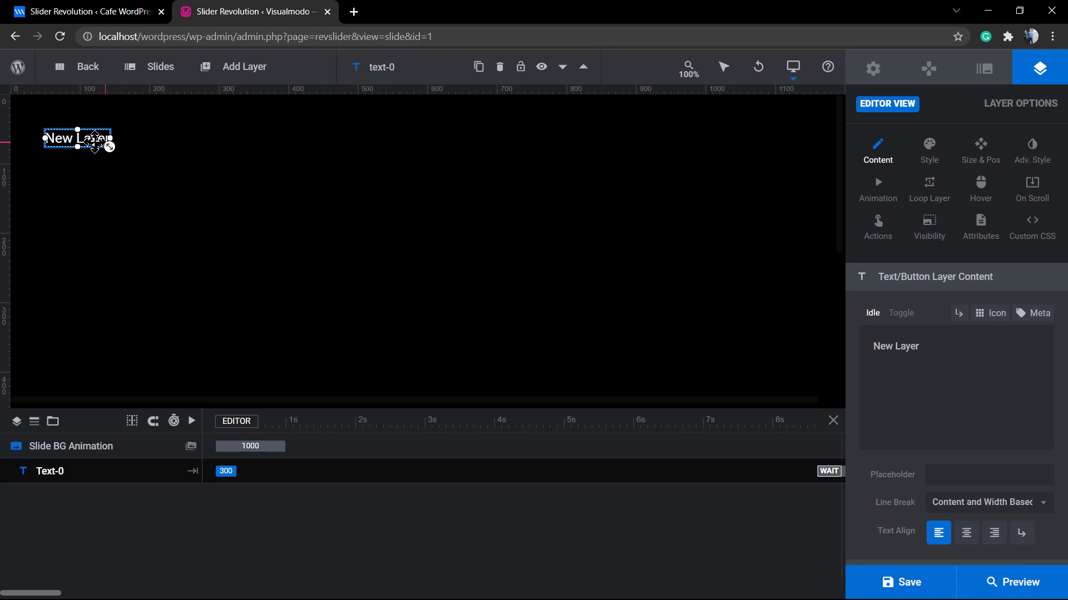
triple_click(933, 345)
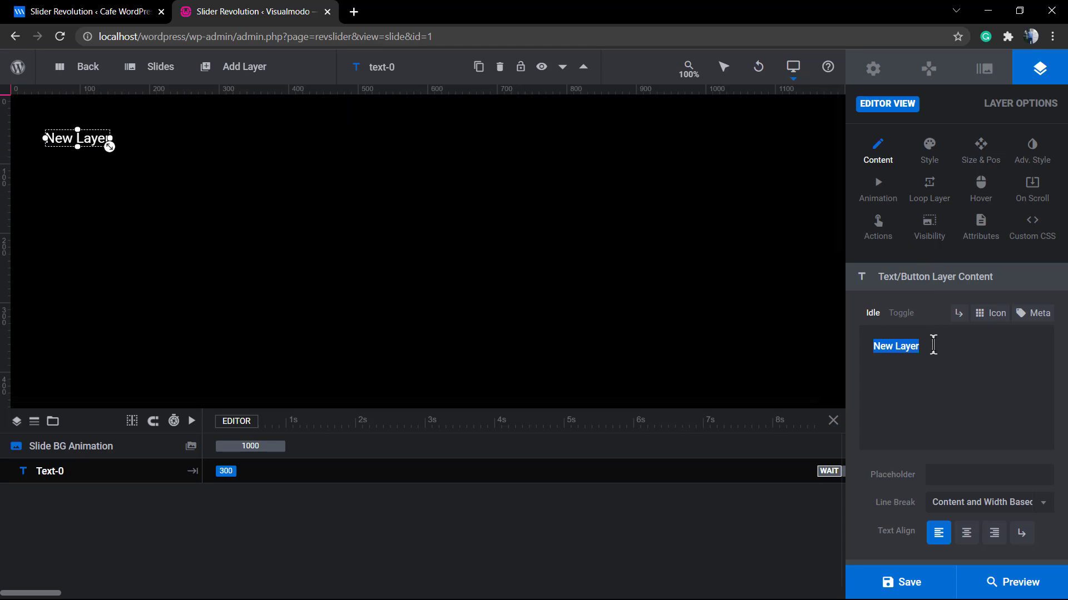
type("How To Embed Google Maps in Slider Revolution WordPress Plugin")
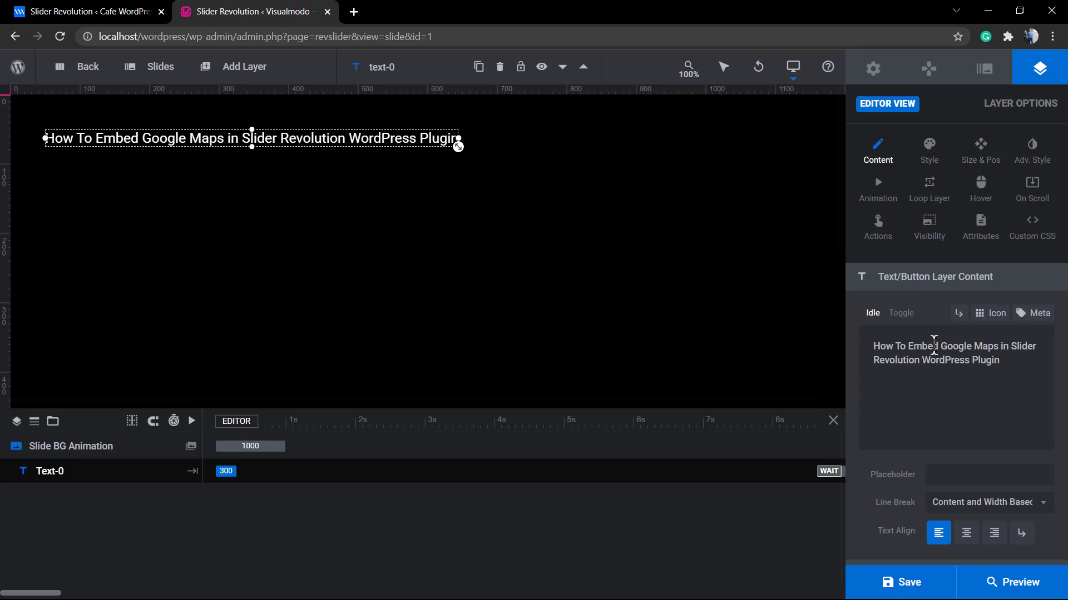
type("?")
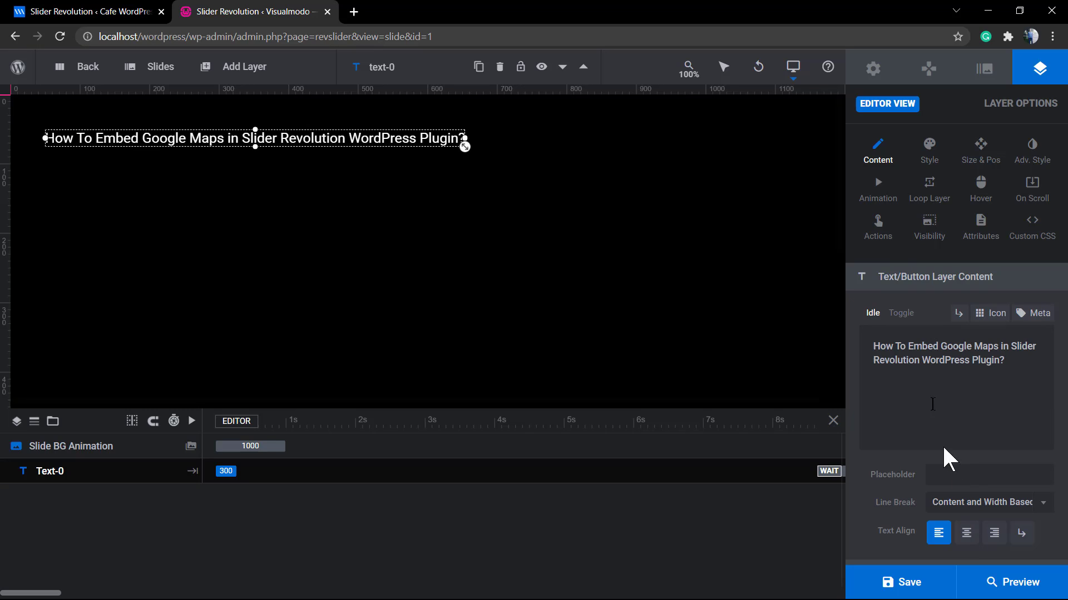
scroll(943, 389, "down", 3)
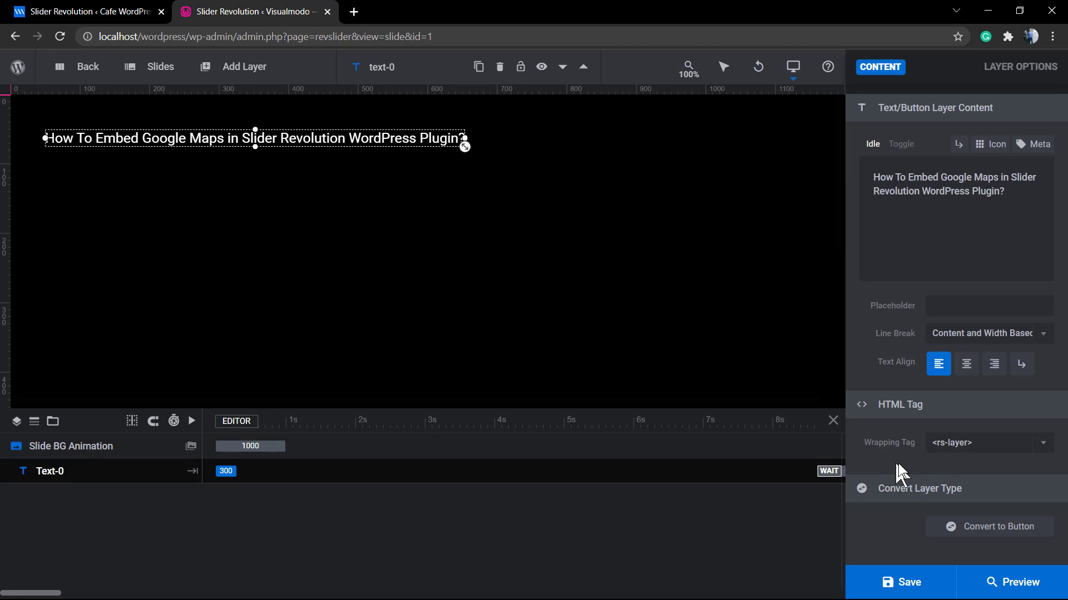
scroll(902, 295, "up", 3)
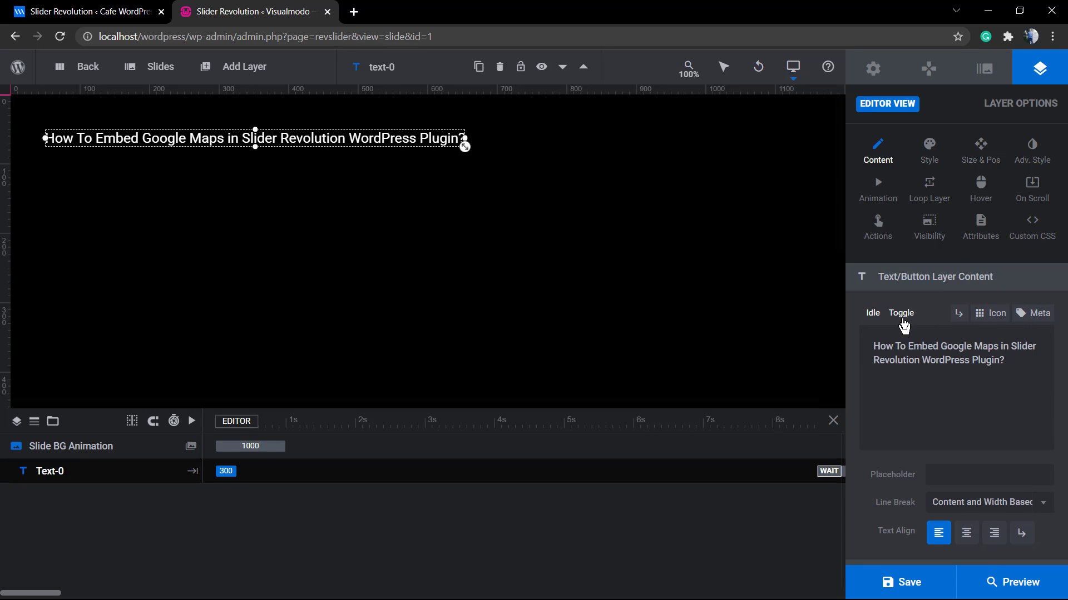
left_click(285, 210)
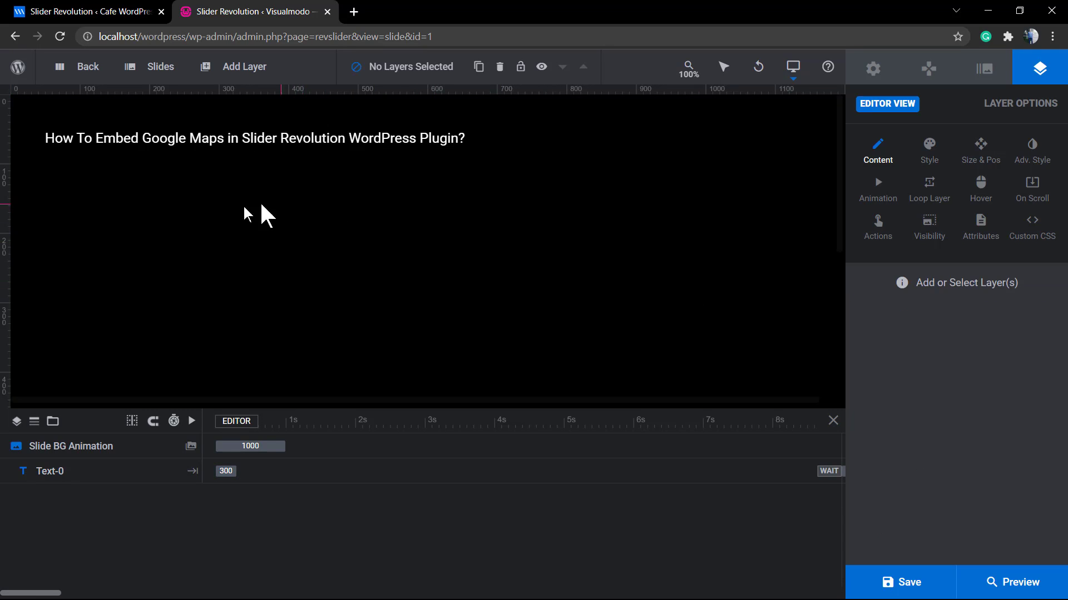
Step: Add a second 'New Layer' text layer and drag it just below the title
mouse_move(229, 73)
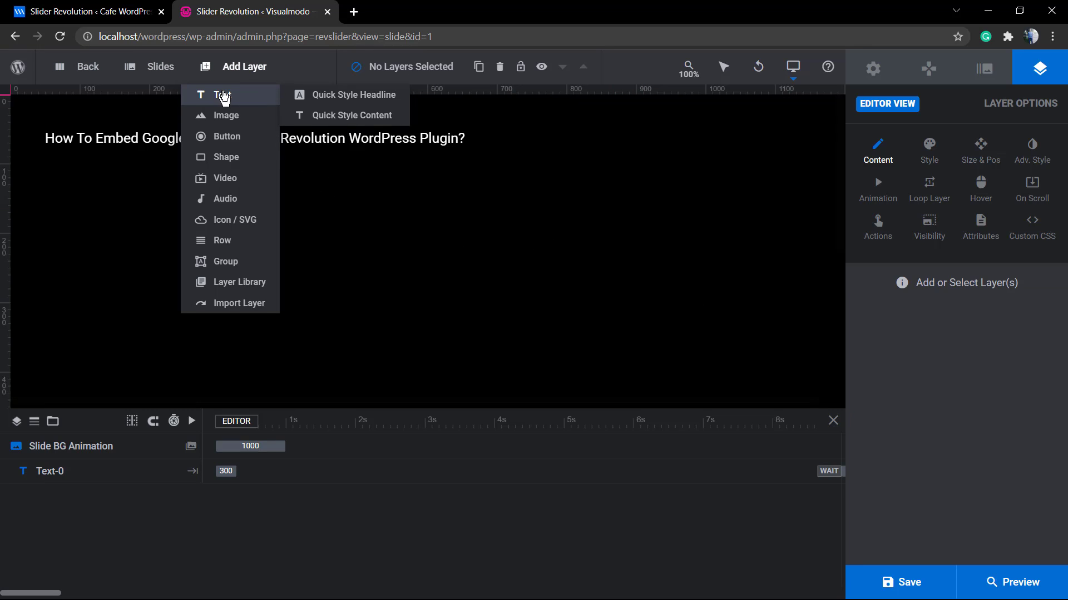
left_click(225, 97)
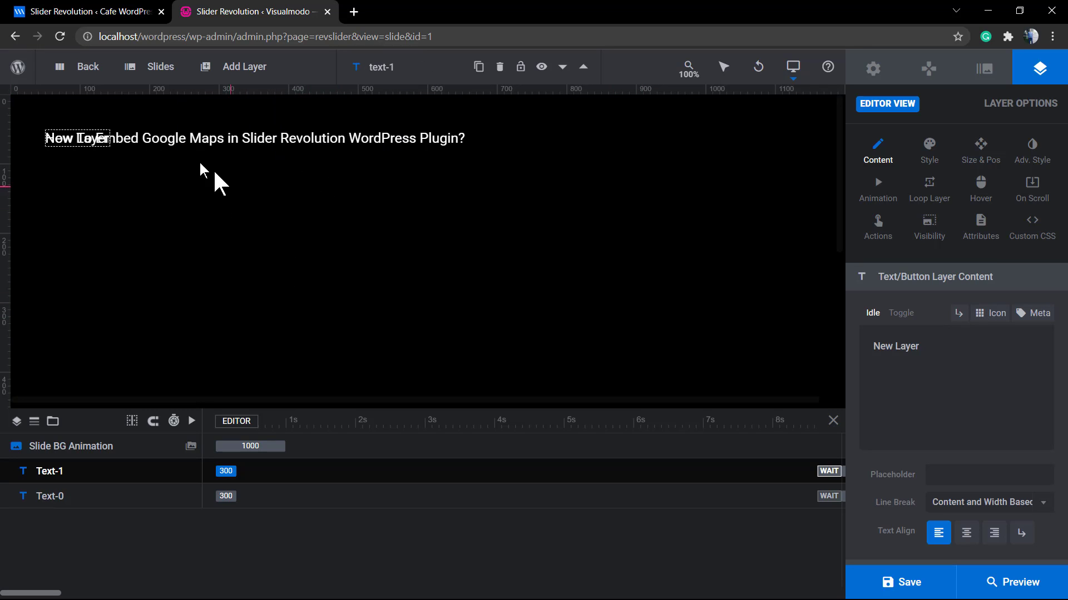
left_click_drag(81, 142, 82, 179)
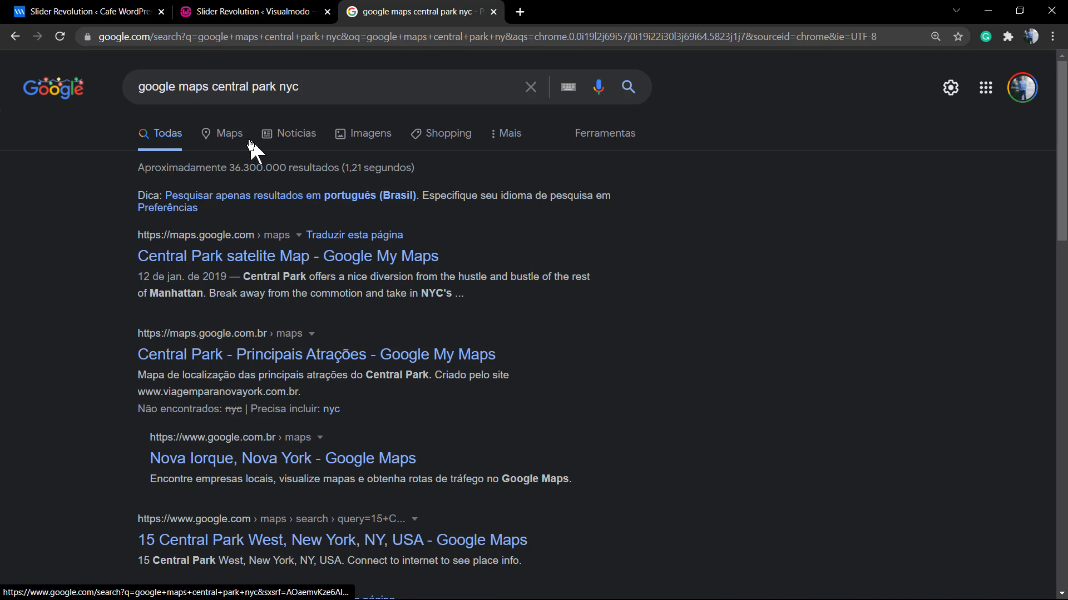
Step: In Google Maps, locate Bethesda Terrace in Central Park and open its Incorporar um mapa embed code
left_click(226, 149)
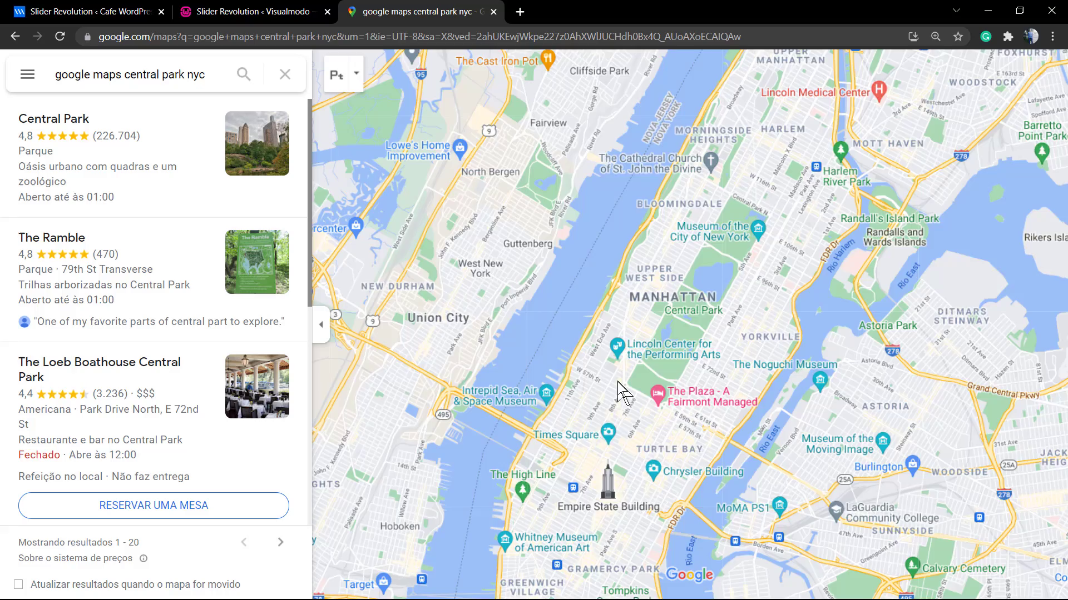
scroll(617, 383, "up", 2)
left_click_drag(643, 368, 586, 382)
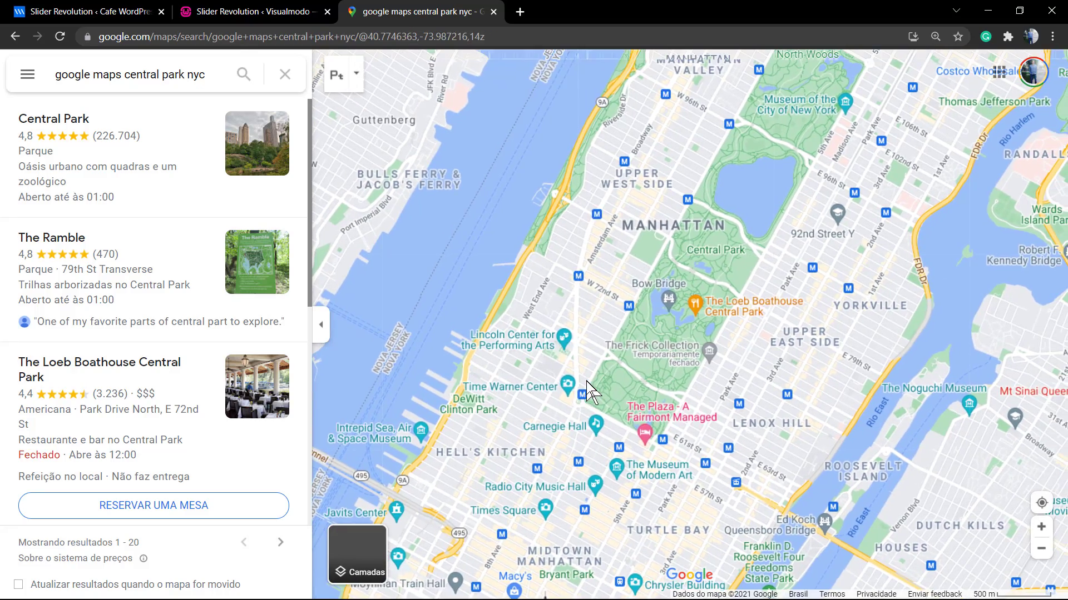
left_click_drag(627, 343, 593, 339)
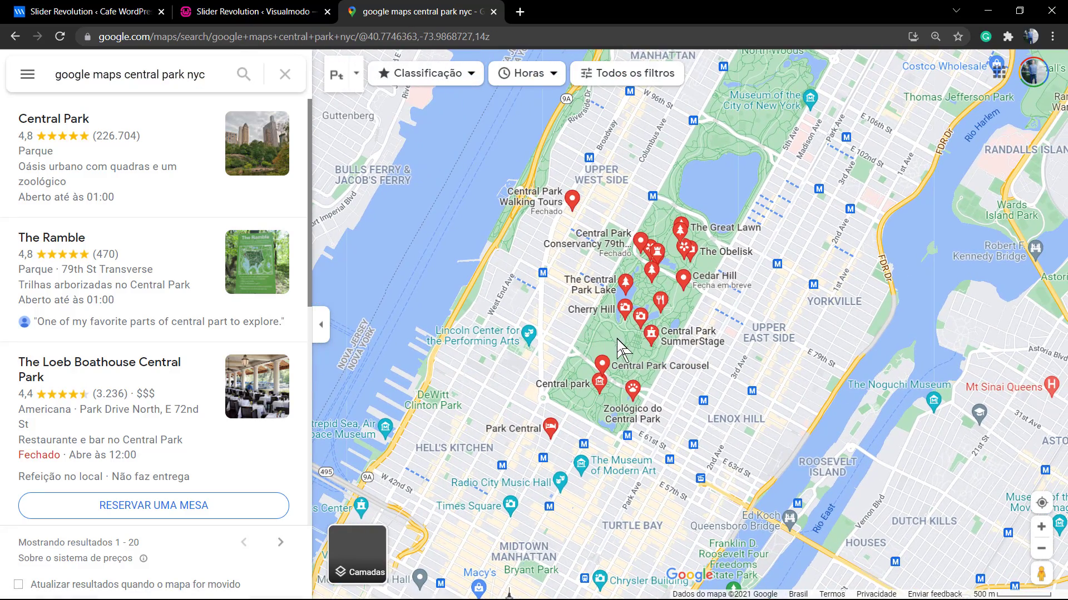
left_click(599, 361)
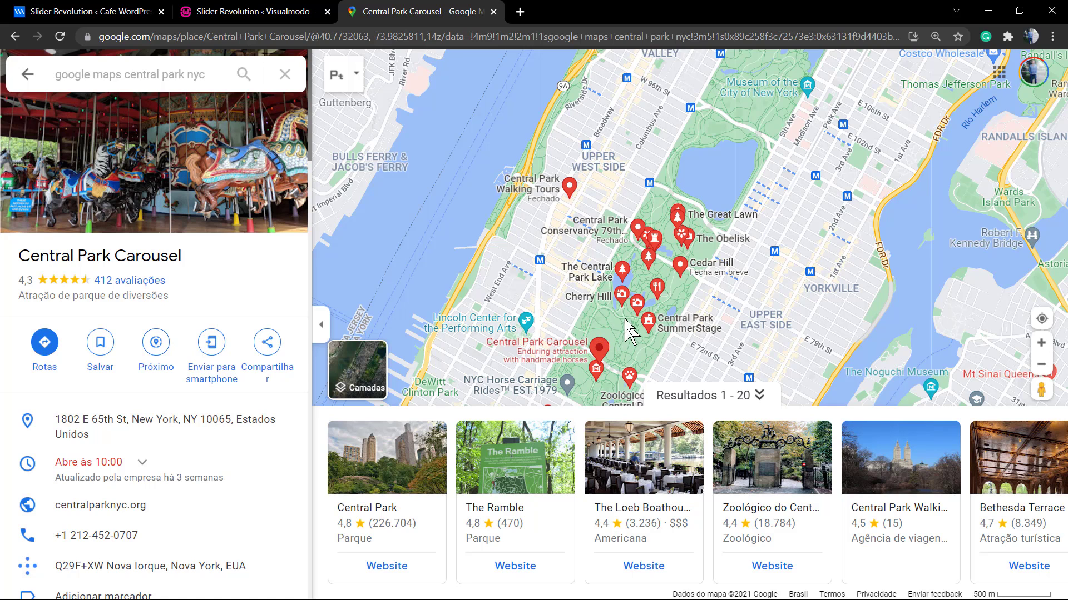
left_click(636, 304)
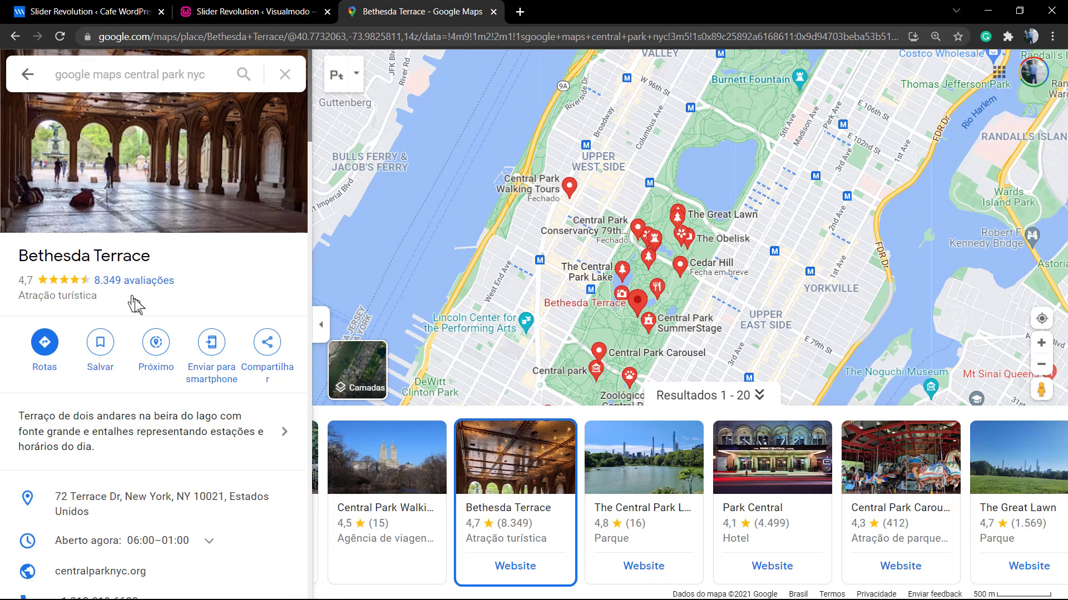
left_click(271, 348)
left_click(502, 232)
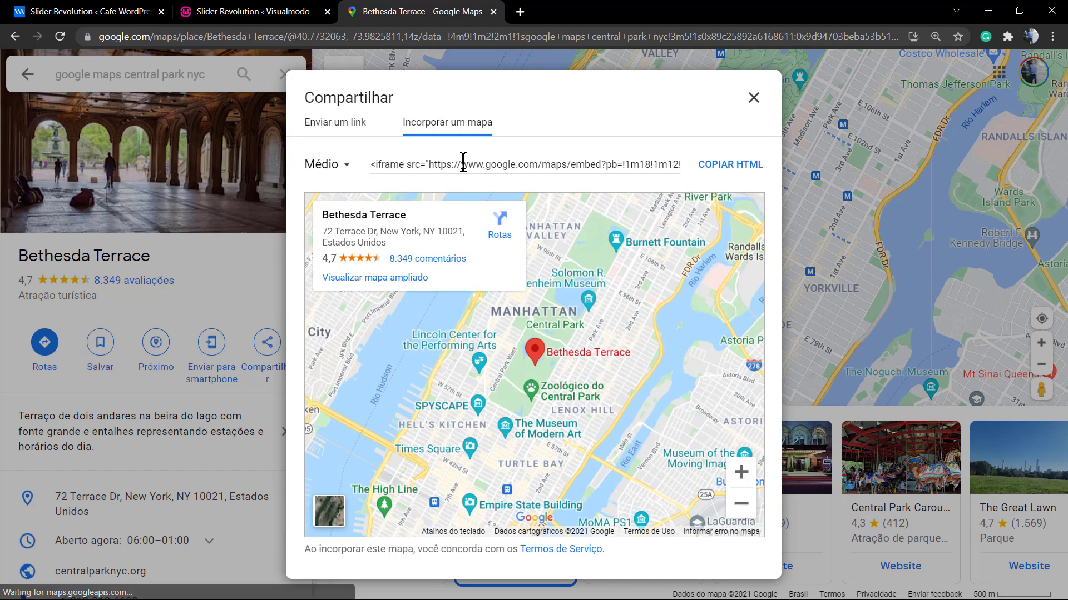
Step: Select the Bethesda Terrace iframe code, copy it with COPIAR HTML, and return to the slider editor
left_click_drag(555, 167, 714, 174)
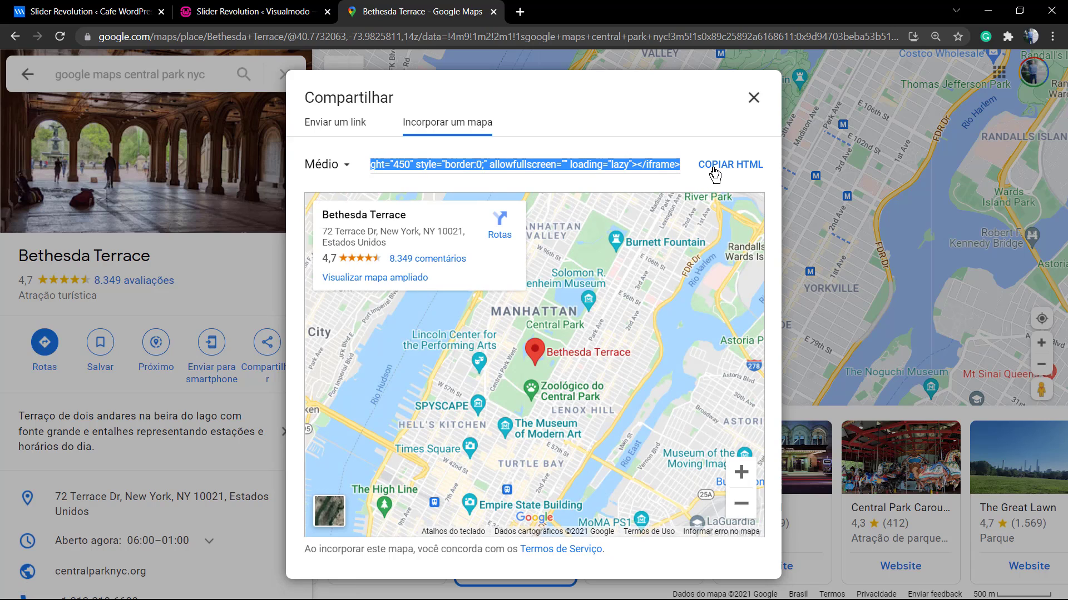
left_click(541, 164)
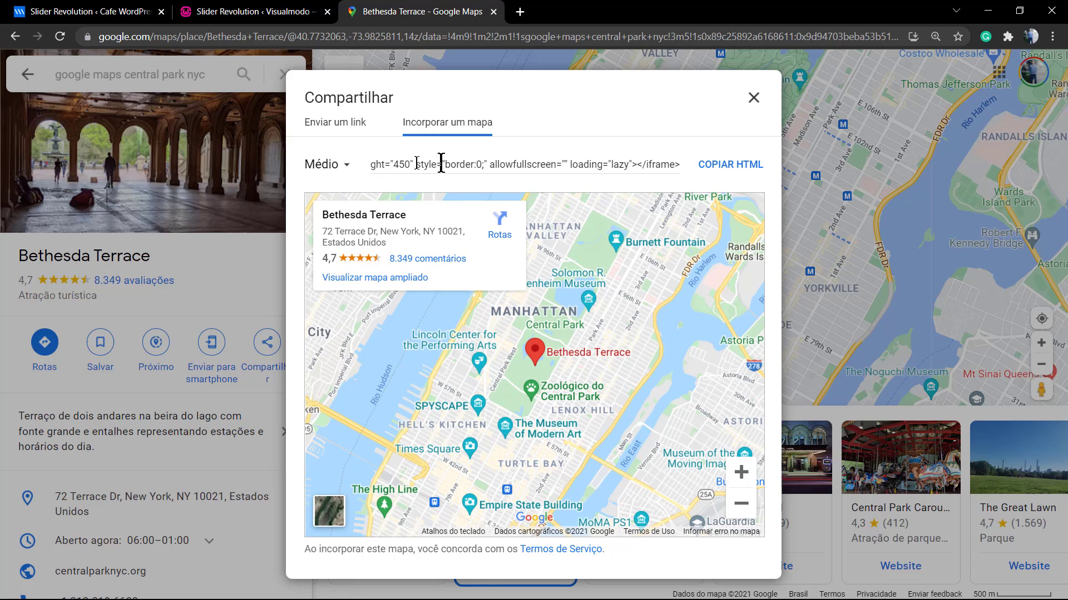
left_click_drag(385, 164, 439, 167)
left_click(481, 166)
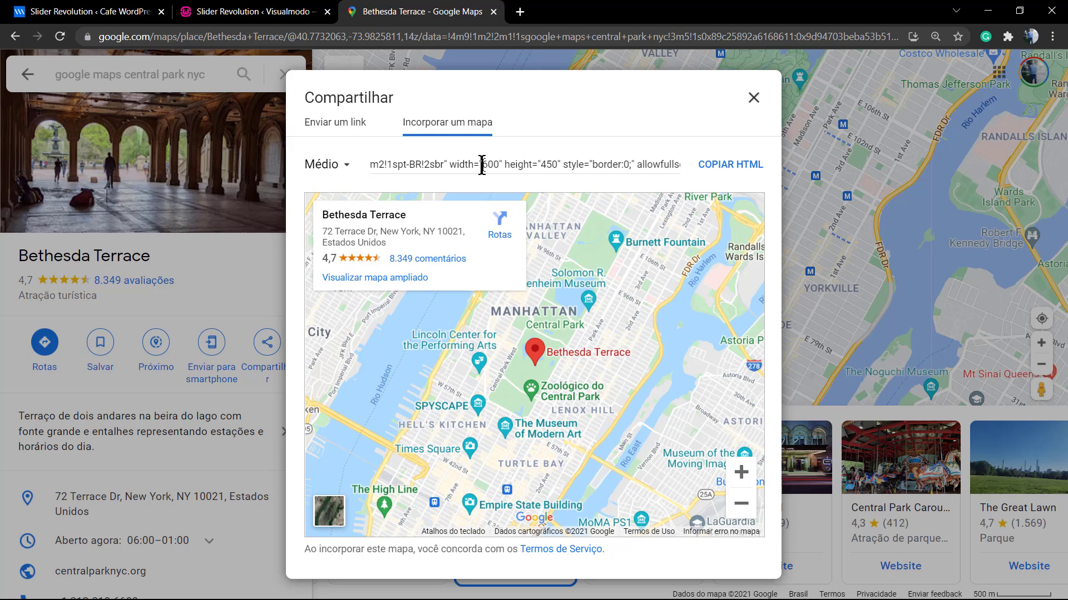
triple_click(483, 164)
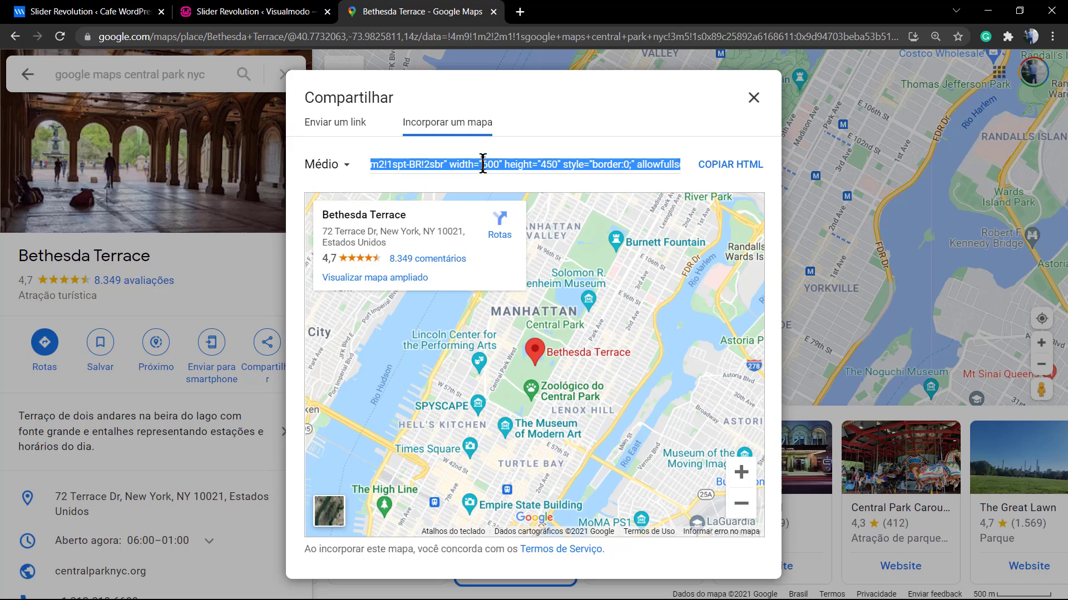
left_click(483, 163)
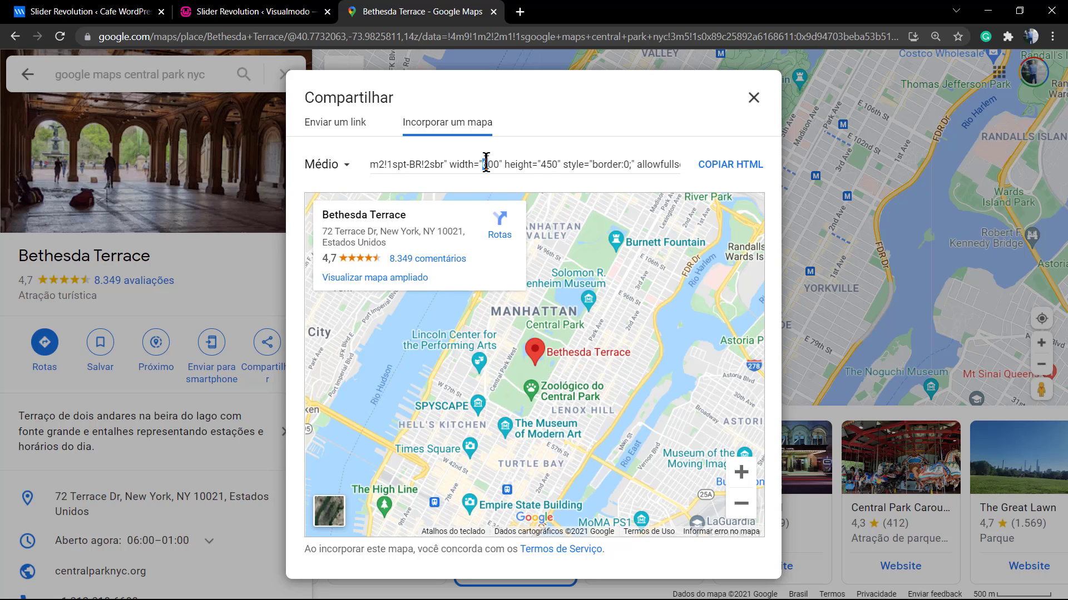
triple_click(486, 164)
left_click(484, 167)
triple_click(483, 166)
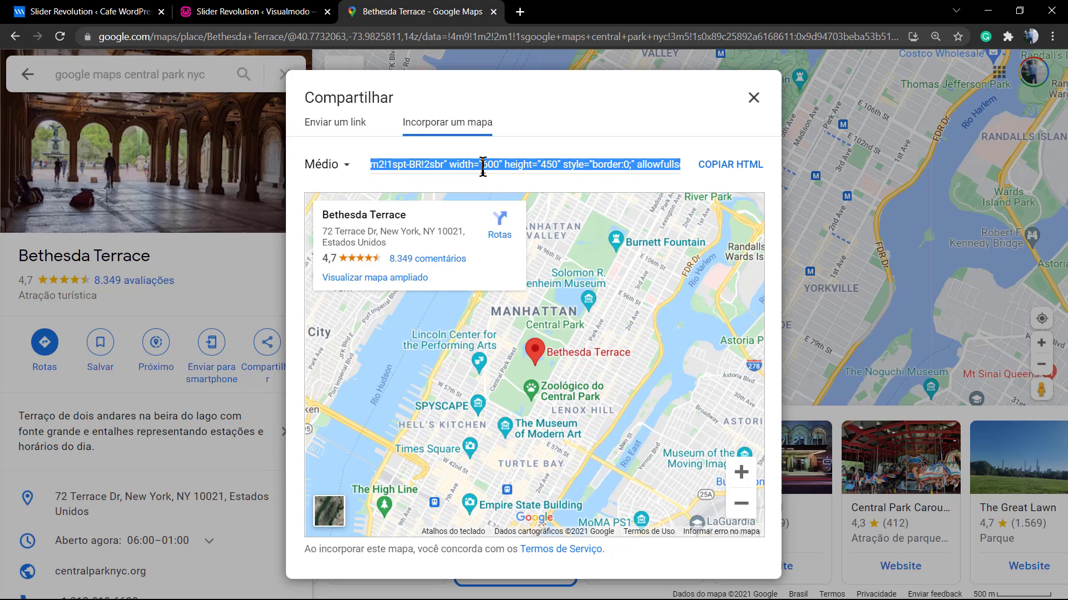
left_click(705, 168)
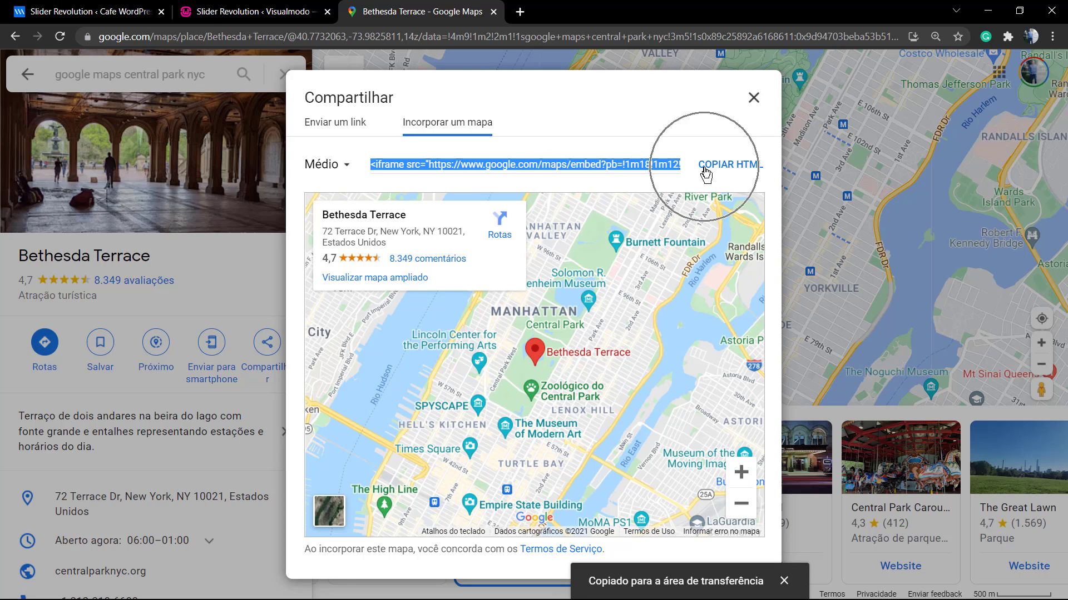
left_click(223, 11)
Step: Paste the Bethesda Terrace iframe into the second layer's content so the map appears below the title
left_click(923, 339)
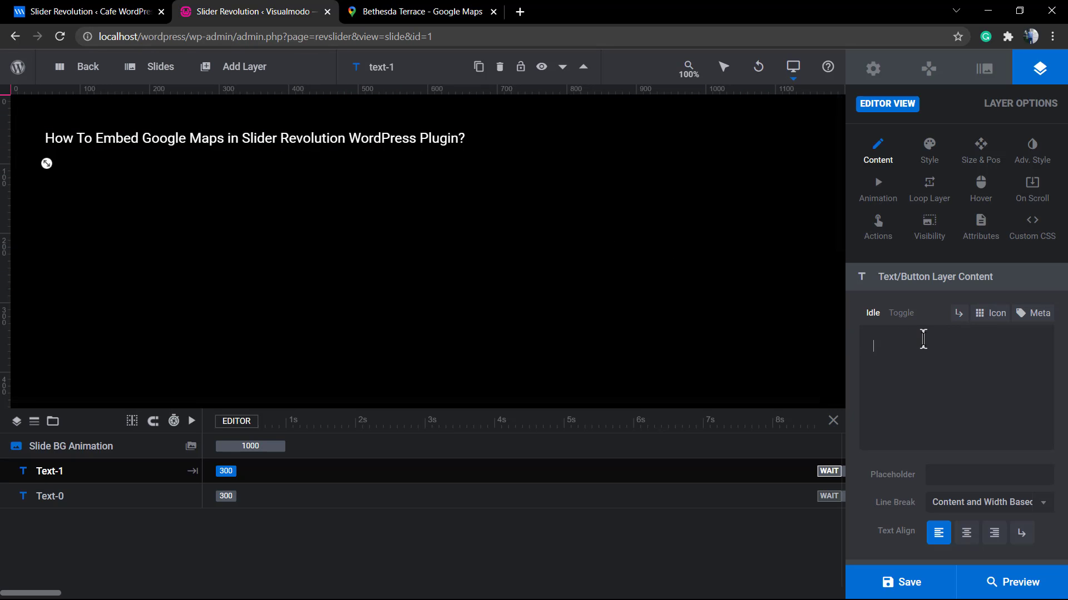
key("ctrl+v")
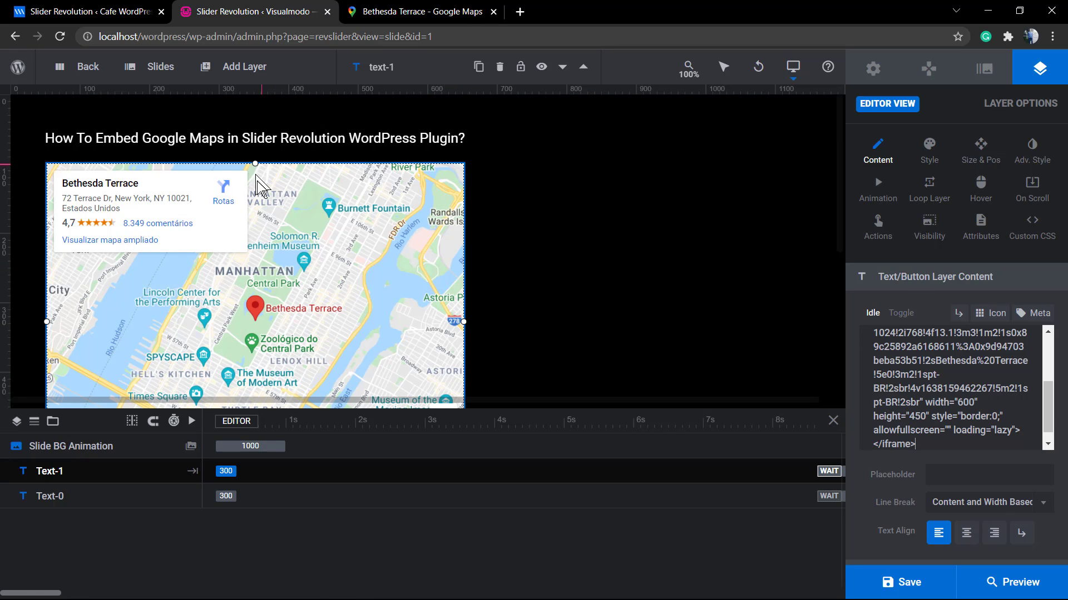
left_click(258, 196)
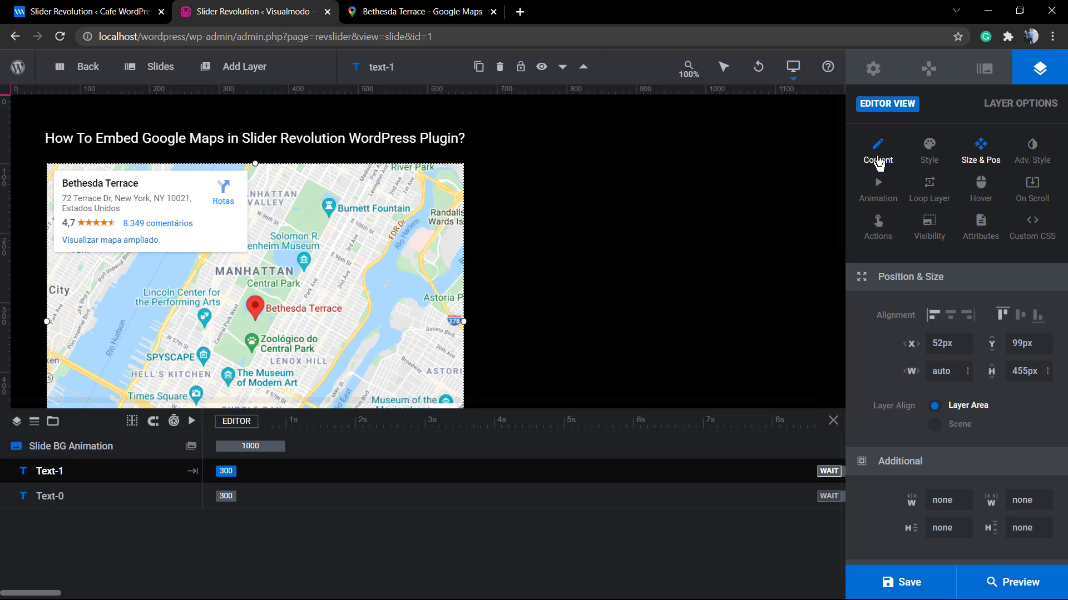
Step: In the layer's Content code, change the iframe width to 400, then 500, then back to 600
scroll(941, 369, "down", 2)
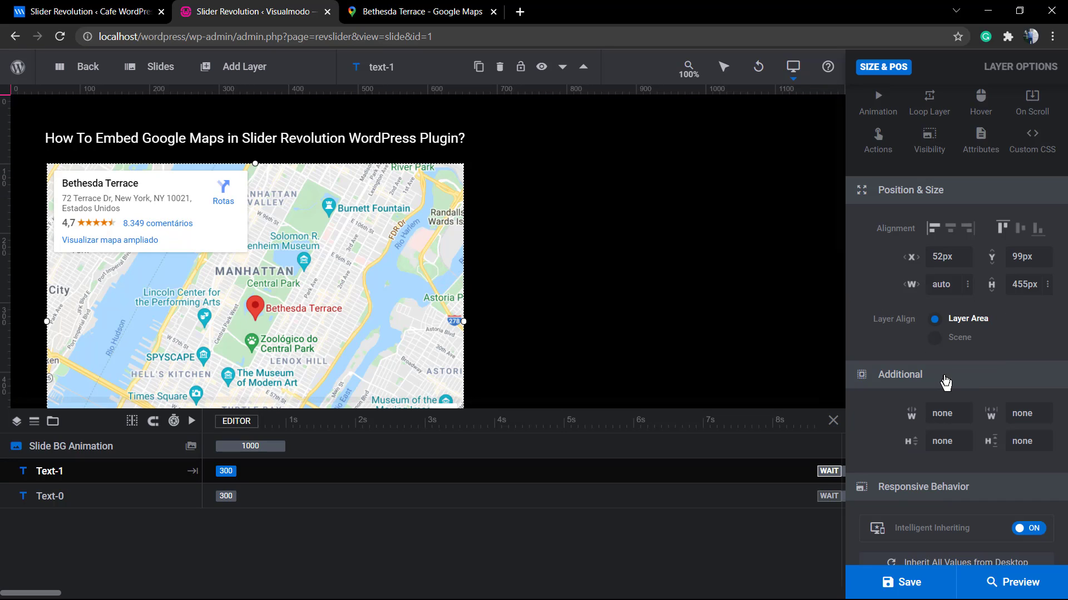
scroll(946, 382, "up", 2)
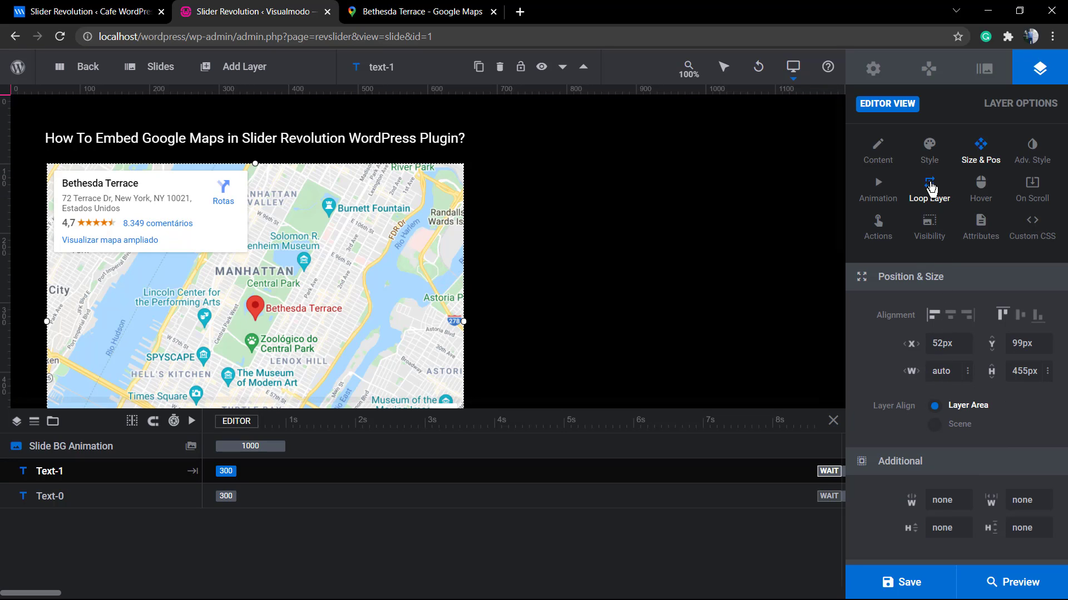
left_click(879, 149)
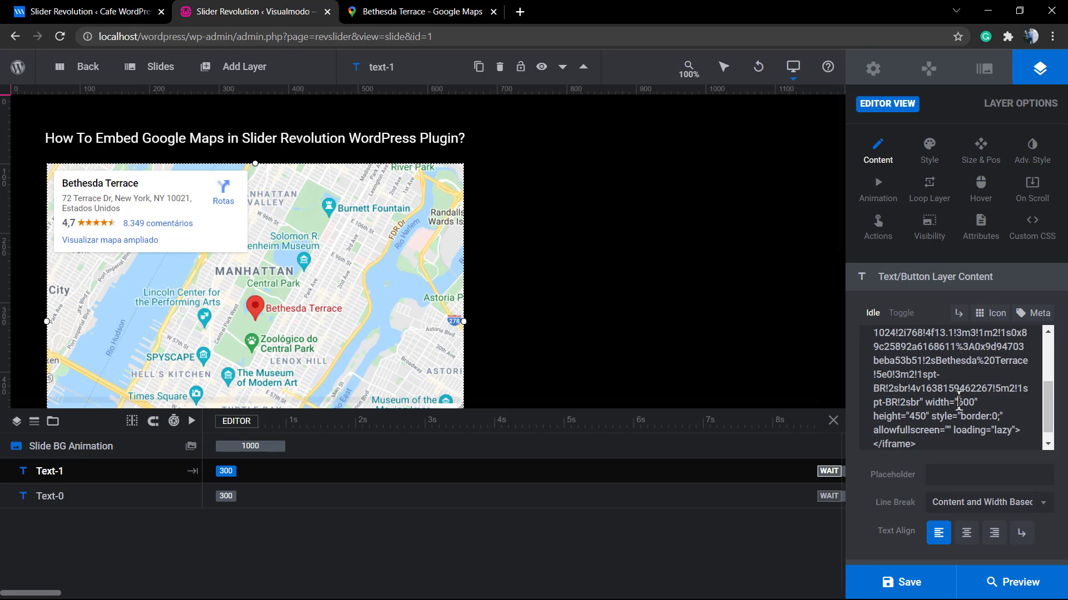
left_click_drag(958, 402, 965, 403)
type("4")
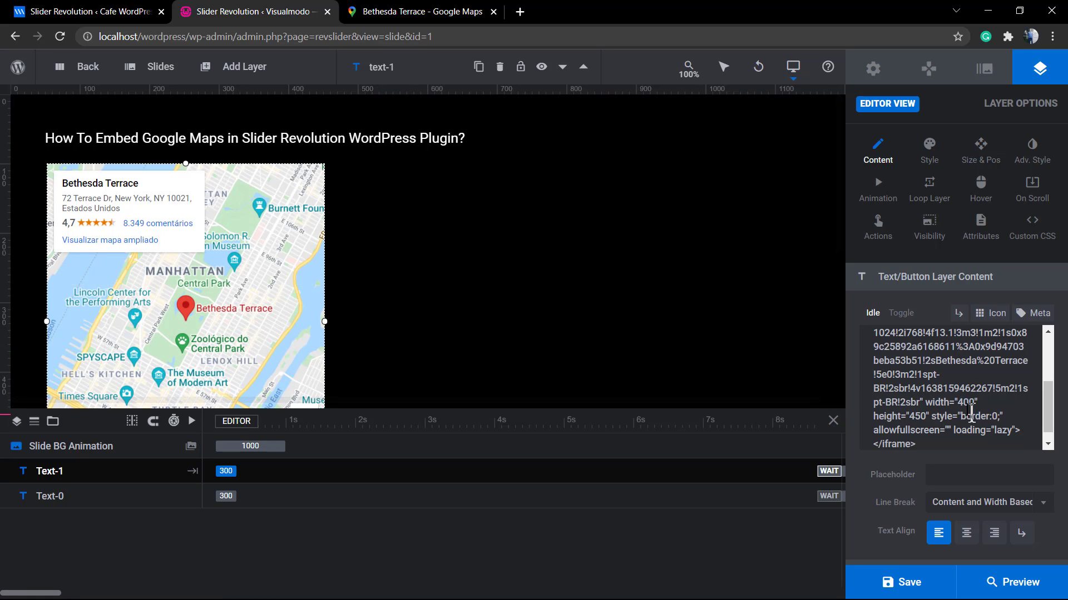
type("5")
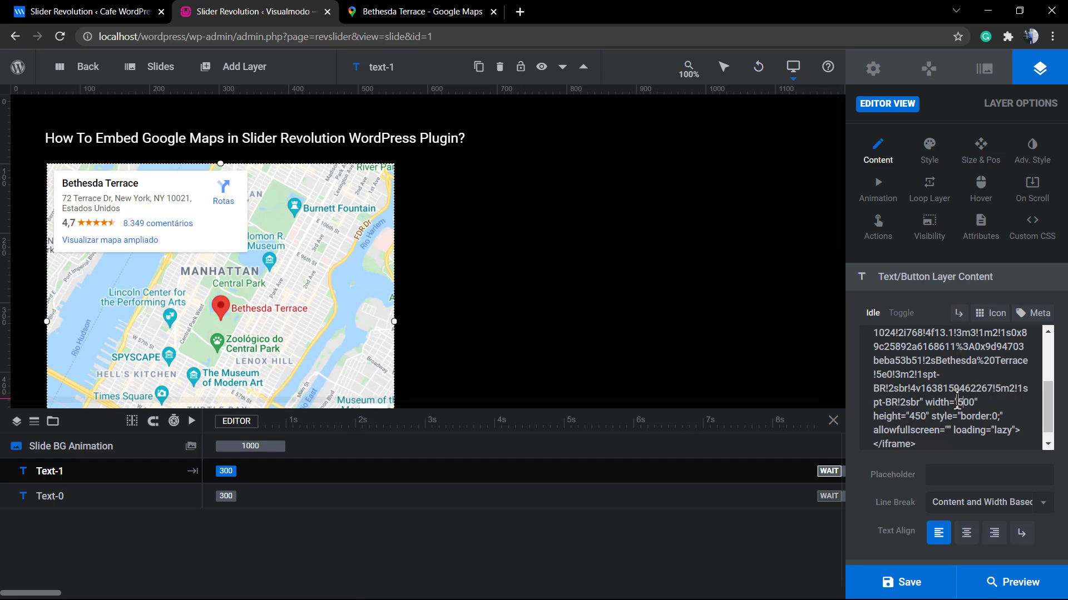
type("6")
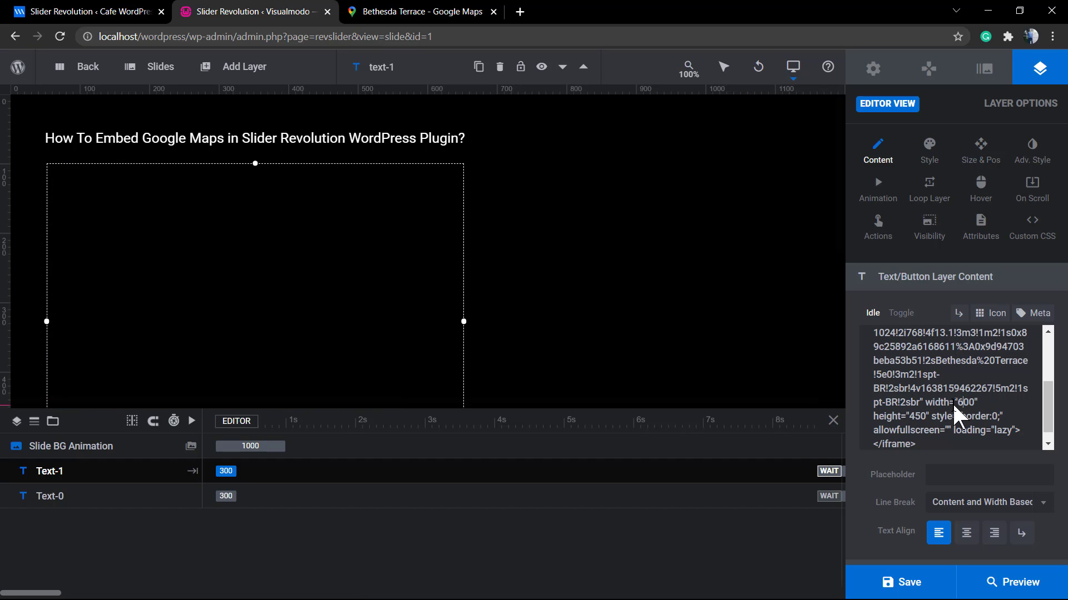
Step: Change the map iframe's height from 450 to 300 so the embed measures 600×300
left_click(911, 417)
left_click_drag(908, 417, 915, 418)
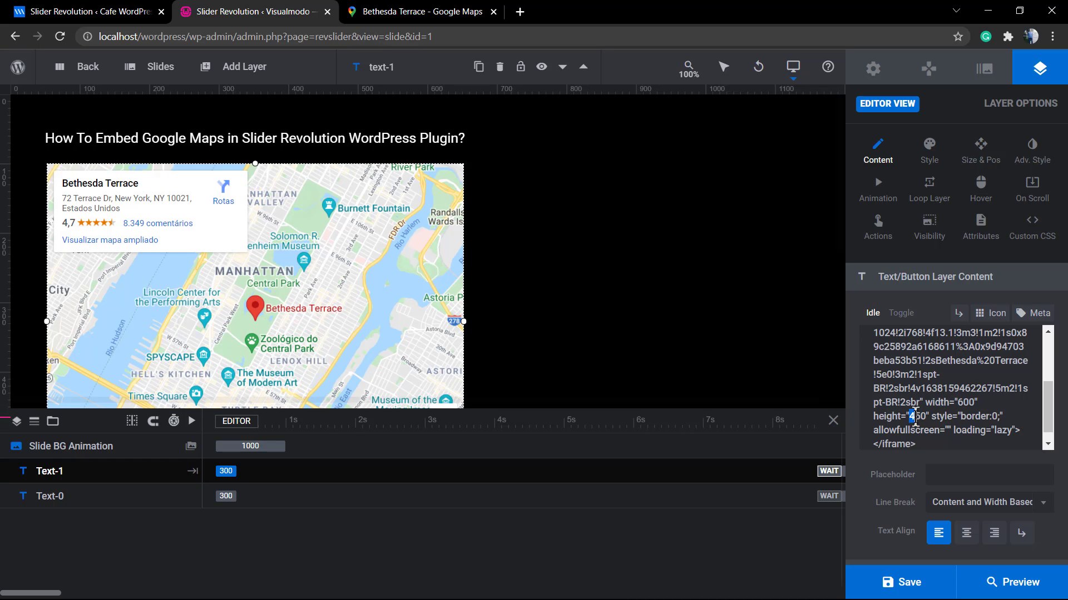
type("3")
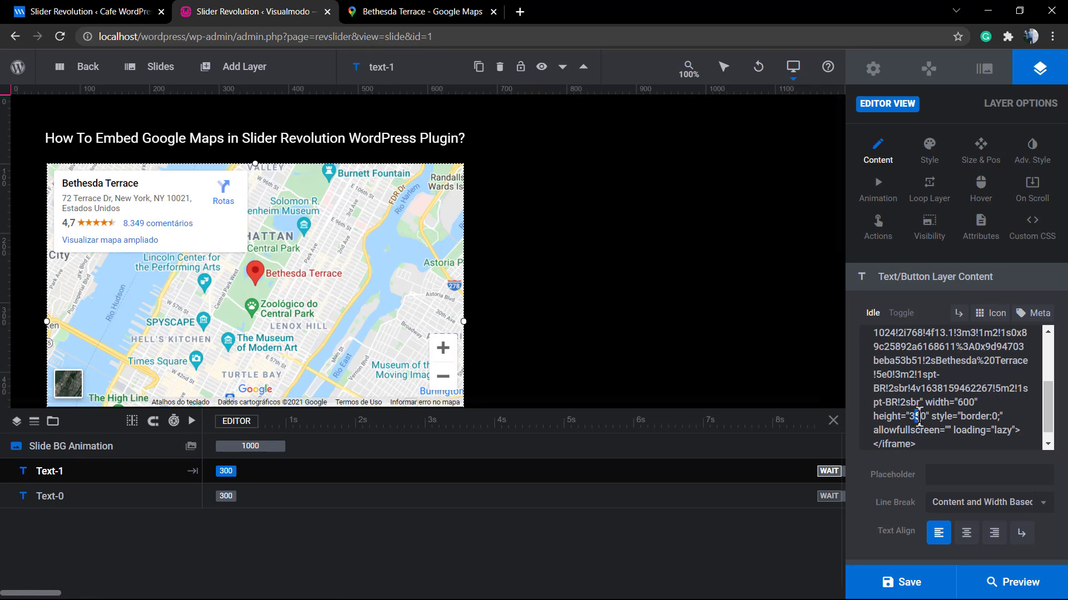
type("0")
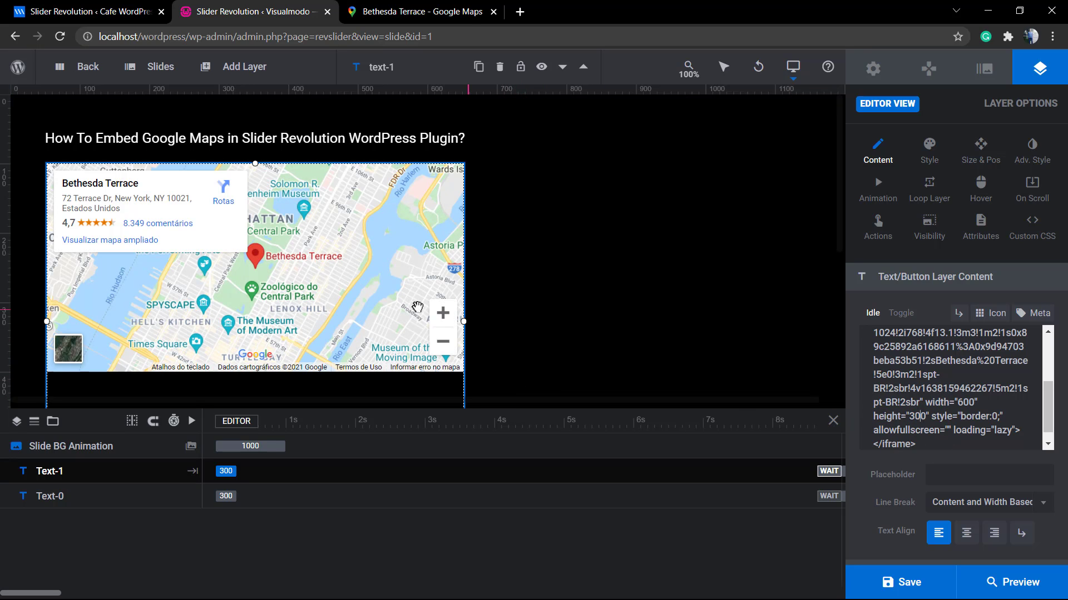
scroll(416, 306, "down", 2)
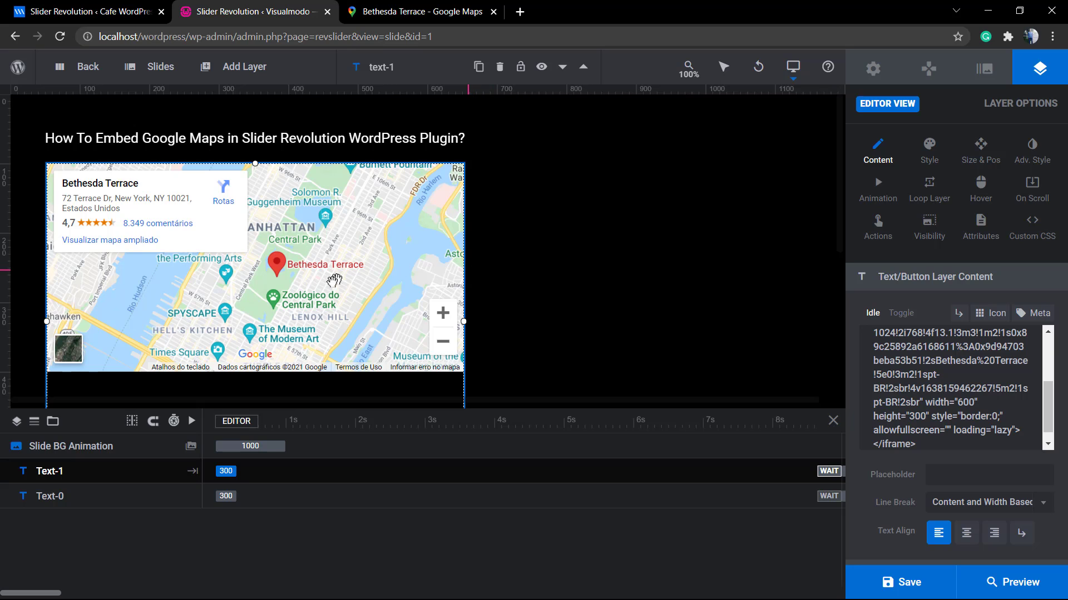
left_click(69, 355)
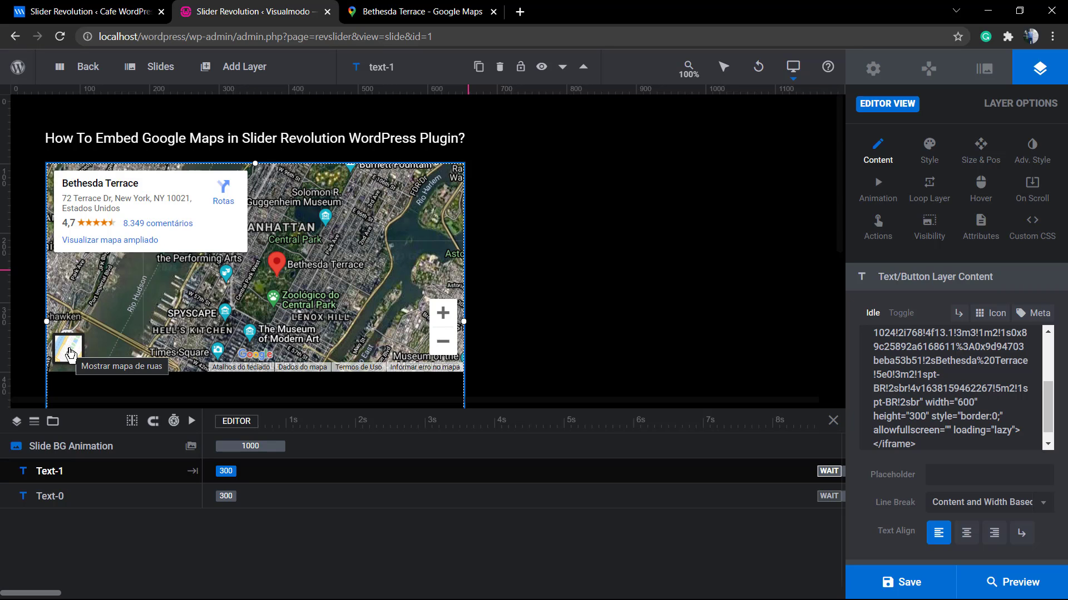
left_click(70, 354)
left_click(70, 355)
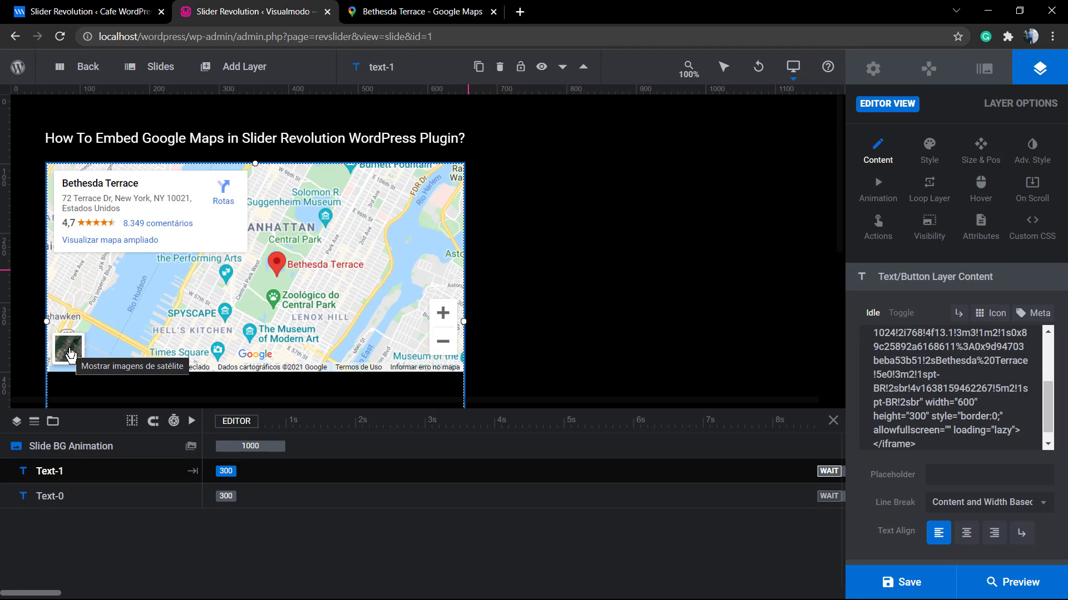
scroll(950, 405, "up", 3)
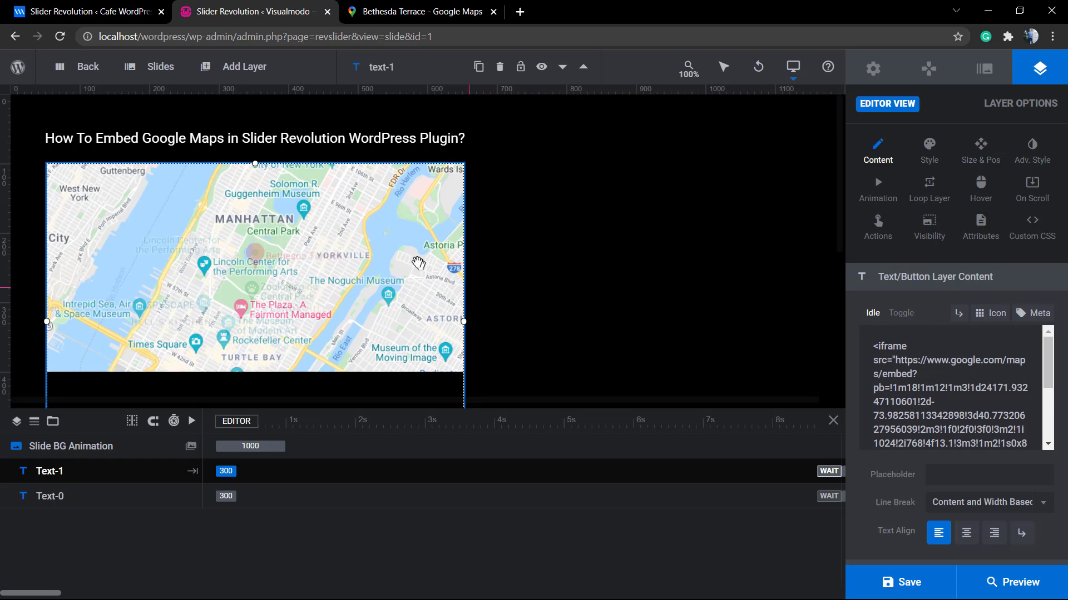
scroll(389, 262, "down", 2)
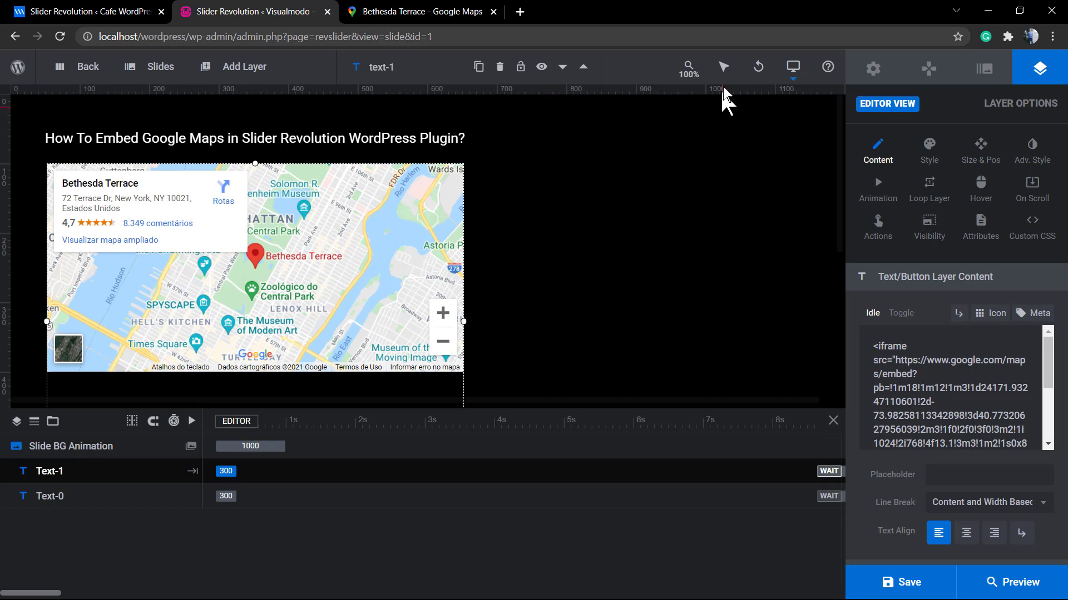
Step: Bring up the cafe demo slider with its Sarabeth's Google Map layer over the coffee photo
mouse_move(759, 81)
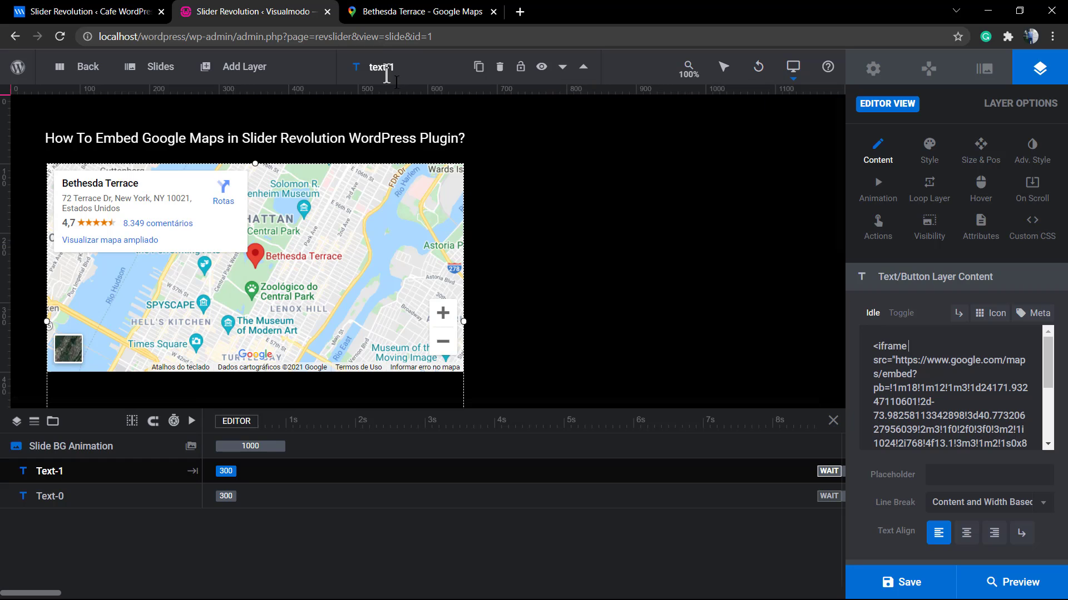